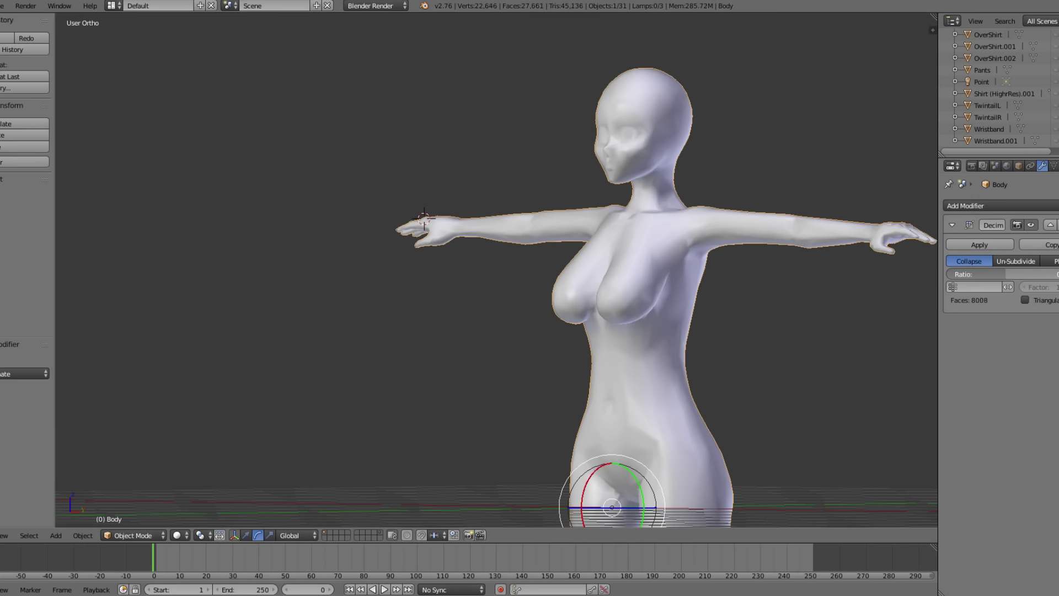
Step: Try a lower Decimate ratio on the body, about 3,200 faces, and inspect the resulting surface up close
{"action": "mouse_move", "coordinate": [992, 274]}
{"action": "left_mouse_down"}
{"action": "mouse_move", "coordinate": [953, 274]}
{"action": "mouse_move", "coordinate": [971, 274]}
{"action": "left_mouse_up"}
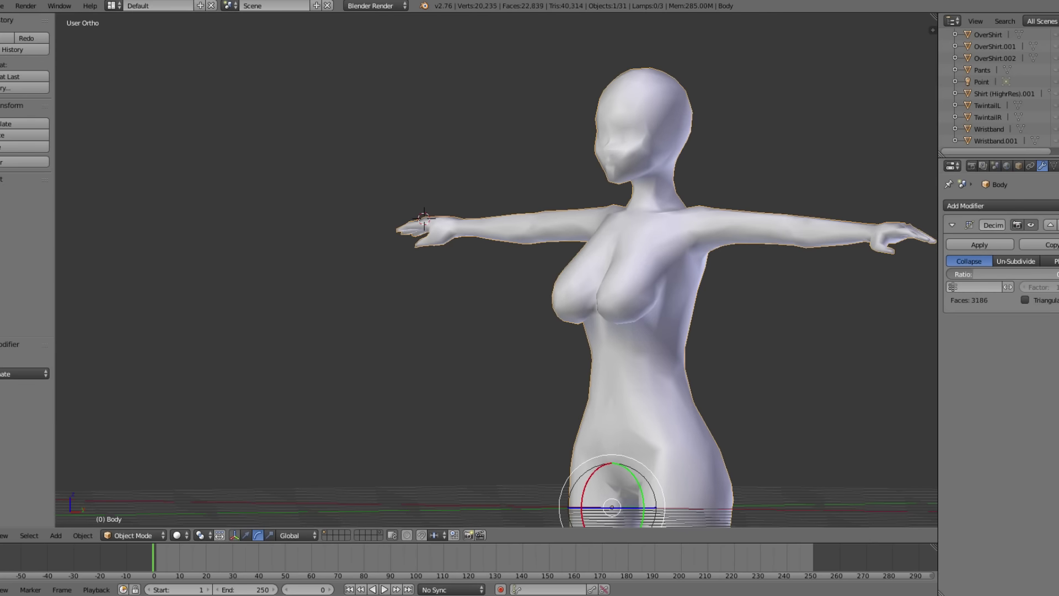
{"action": "left_click_drag", "start_coordinate": [982, 274], "coordinate": [985, 274]}
{"action": "middle_click_drag", "start_coordinate": [645, 135], "coordinate": [783, 190]}
{"action": "scroll", "coordinate": [620, 106], "scroll_direction": "up", "scroll_amount": 7}
{"action": "middle_click_drag", "start_coordinate": [229, 202], "coordinate": [548, 347], "text": "shift"}
Step: Raise the body's Decimate ratio to about 10,000 faces while checking the arms, face and torso
{"action": "left_click_drag", "start_coordinate": [984, 272], "coordinate": [1000, 274]}
{"action": "scroll", "coordinate": [501, 184], "scroll_direction": "down", "scroll_amount": 6}
{"action": "middle_click_drag", "start_coordinate": [618, 205], "coordinate": [381, 202], "text": "shift"}
{"action": "scroll", "coordinate": [510, 213], "scroll_direction": "down", "scroll_amount": 6}
{"action": "middle_click_drag", "start_coordinate": [509, 214], "coordinate": [634, 193]}
{"action": "scroll", "coordinate": [531, 174], "scroll_direction": "up", "scroll_amount": 4}
{"action": "middle_click_drag", "start_coordinate": [531, 173], "coordinate": [518, 236], "text": "shift"}
{"action": "scroll", "coordinate": [518, 236], "scroll_direction": "up", "scroll_amount": 2}
{"action": "left_click_drag", "start_coordinate": [1004, 273], "coordinate": [1010, 274]}
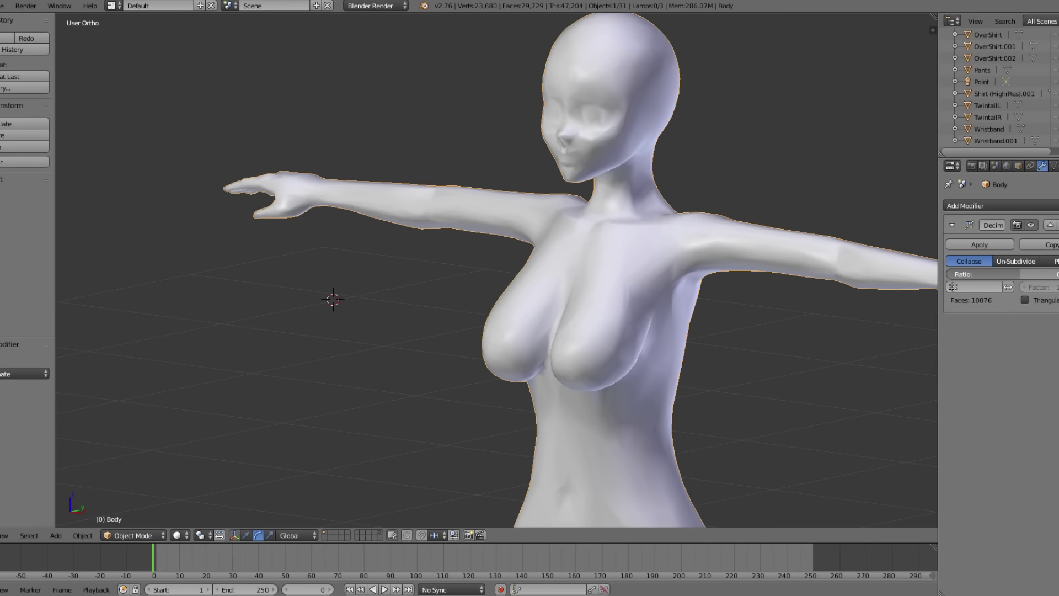
Step: Try a near-zero Decimate ratio on the body and bring it back up to about 6,100 faces
{"action": "left_click_drag", "start_coordinate": [1018, 272], "coordinate": [996, 272]}
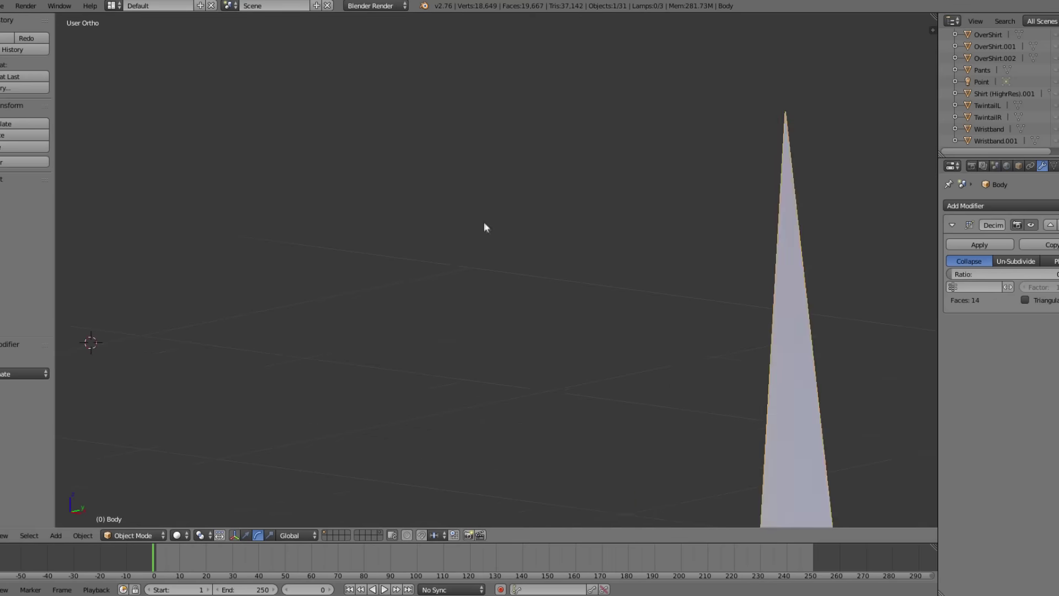
{"action": "scroll", "coordinate": [483, 225], "scroll_direction": "down", "scroll_amount": 13}
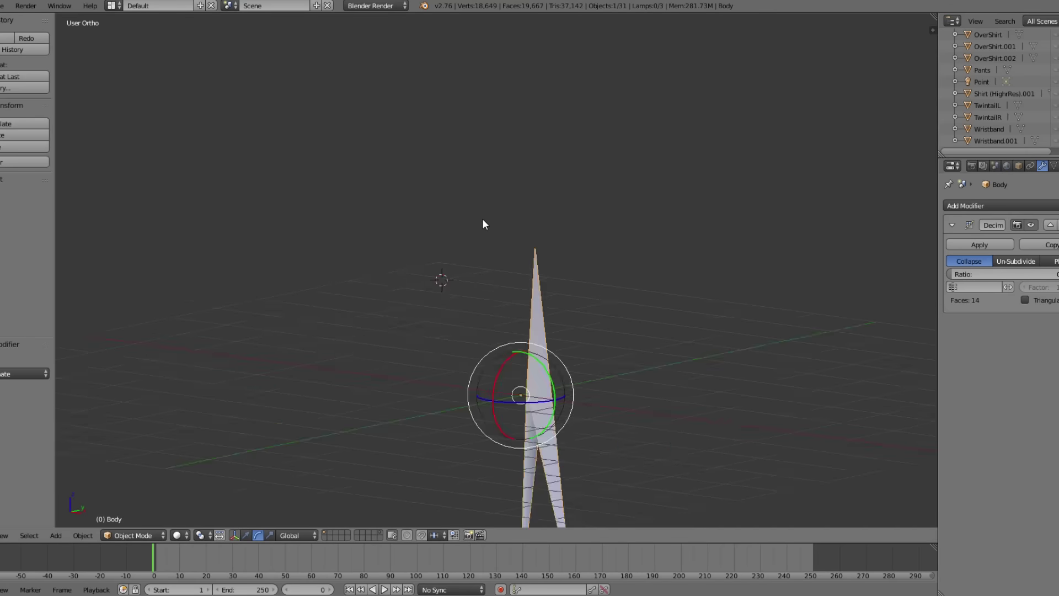
{"action": "left_click_drag", "start_coordinate": [953, 273], "coordinate": [988, 273]}
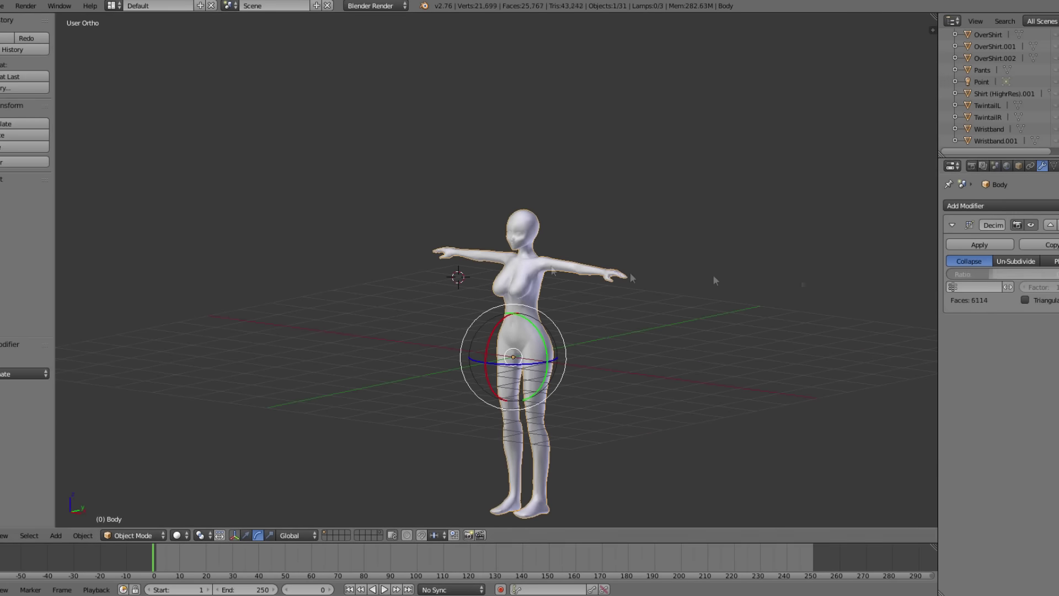
Step: Set the body's Decimate ratio to give about 8,000 faces and apply the modifier
{"action": "scroll", "coordinate": [426, 241], "scroll_direction": "up", "scroll_amount": 8}
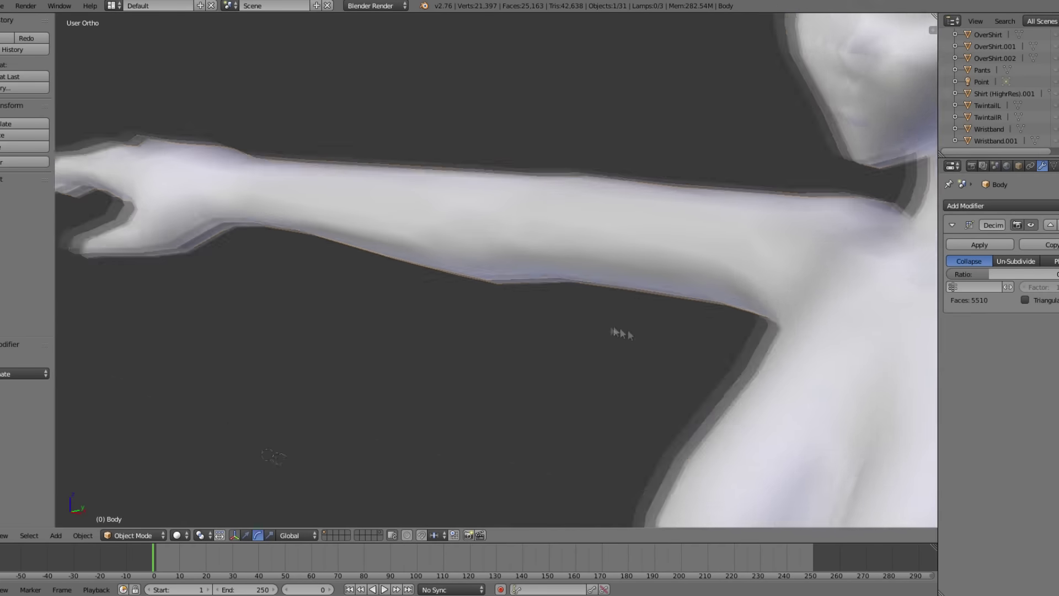
{"action": "mouse_move", "coordinate": [989, 273]}
{"action": "left_mouse_down"}
{"action": "mouse_move", "coordinate": [965, 275]}
{"action": "mouse_move", "coordinate": [1005, 276]}
{"action": "left_mouse_up"}
{"action": "scroll", "coordinate": [597, 280], "scroll_direction": "down", "scroll_amount": 6}
{"action": "middle_click_drag", "start_coordinate": [733, 294], "coordinate": [543, 285], "text": "shift"}
{"action": "scroll", "coordinate": [544, 285], "scroll_direction": "up", "scroll_amount": 1}
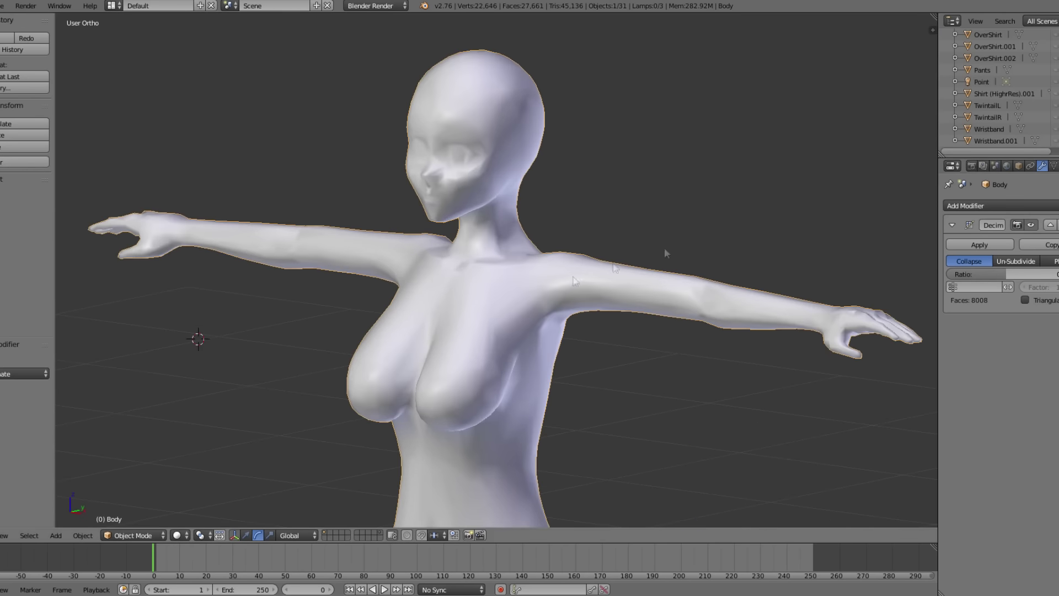
{"action": "left_click", "coordinate": [989, 245]}
Step: Symmetrize the entire body mesh in Edit Mode, deselect it and return to Object Mode
{"action": "key", "text": "Tab"}
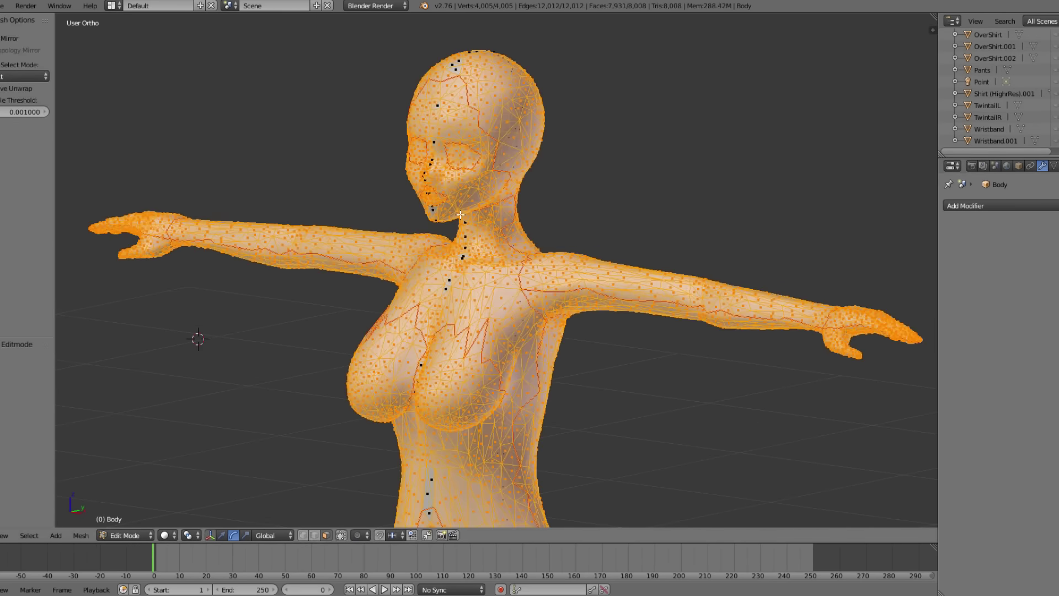
{"action": "middle_click_drag", "start_coordinate": [405, 212], "coordinate": [303, 251]}
{"action": "left_click", "coordinate": [81, 535]}
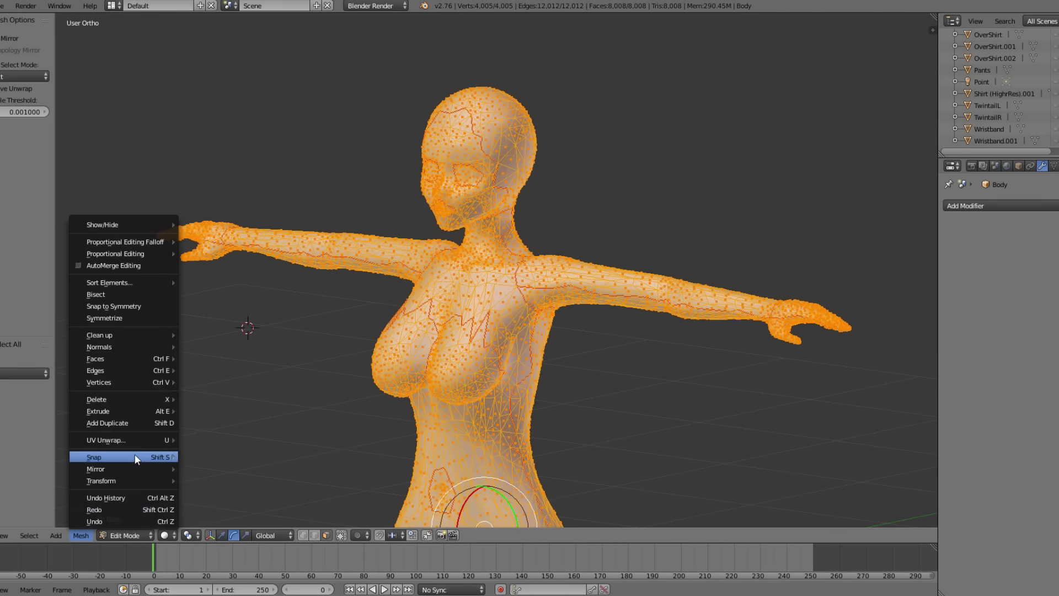
{"action": "left_click", "coordinate": [130, 318]}
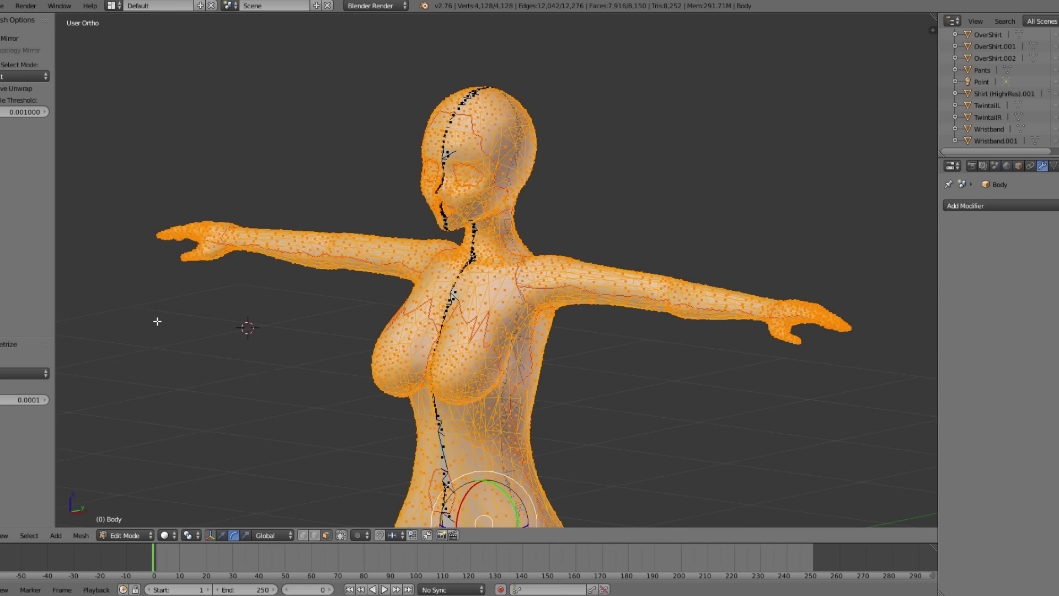
{"action": "key", "text": "a"}
{"action": "key", "text": "Tab"}
Step: Unhide the armature and parent the body to it with automatic weights
{"action": "middle_click_drag", "start_coordinate": [157, 321], "coordinate": [408, 218]}
{"action": "scroll", "coordinate": [993, 88], "scroll_direction": "up", "scroll_amount": 10}
{"action": "left_click", "coordinate": [984, 71], "text": "ctrl"}
{"action": "left_click", "coordinate": [1055, 70]}
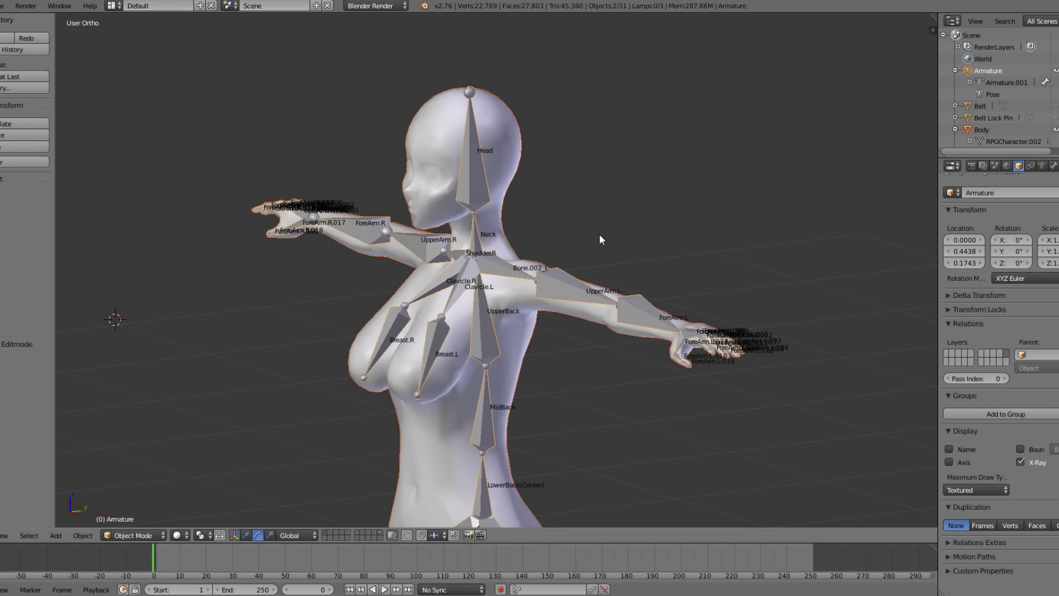
{"action": "key", "text": "ctrl+p"}
{"action": "left_click", "coordinate": [587, 297]}
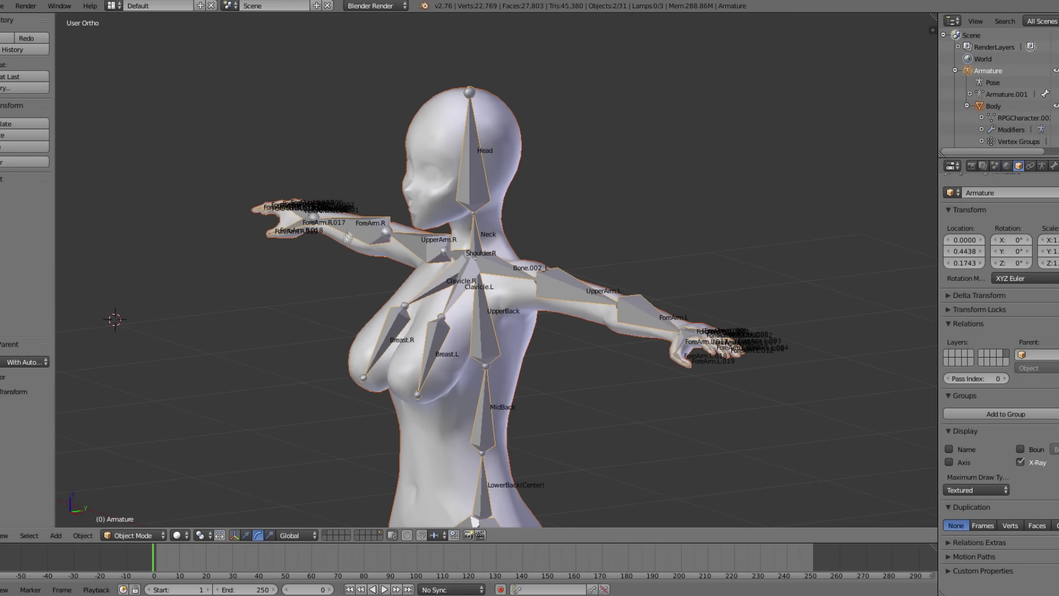
Step: Test the right forearm bone's rotation around the Z axis in Pose Mode and return to Object Mode
{"action": "left_click", "coordinate": [132, 535]}
{"action": "left_click", "coordinate": [133, 494]}
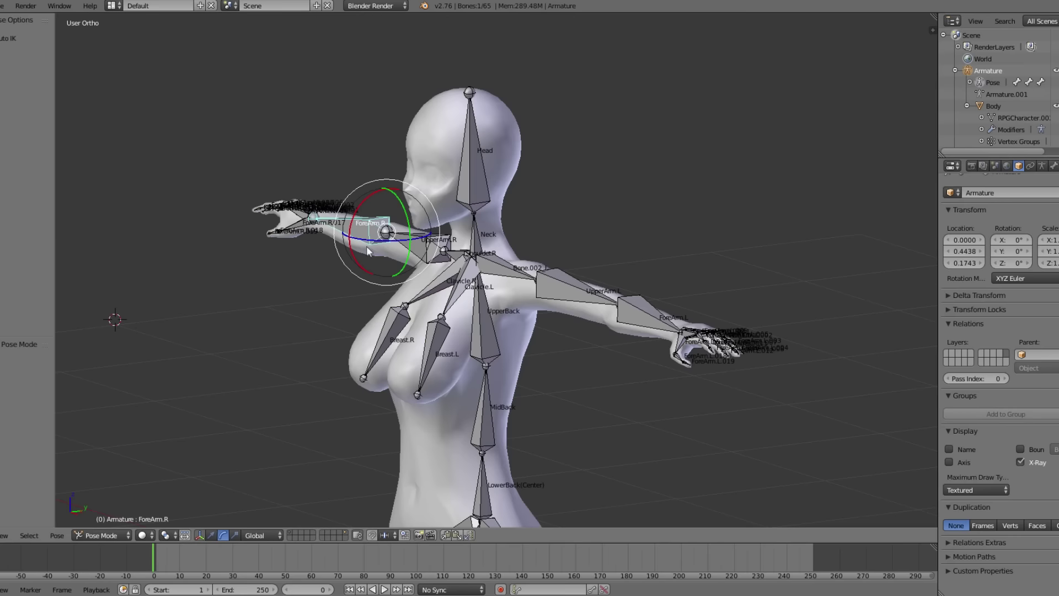
{"action": "key", "text": "r"}
{"action": "key", "text": "z"}
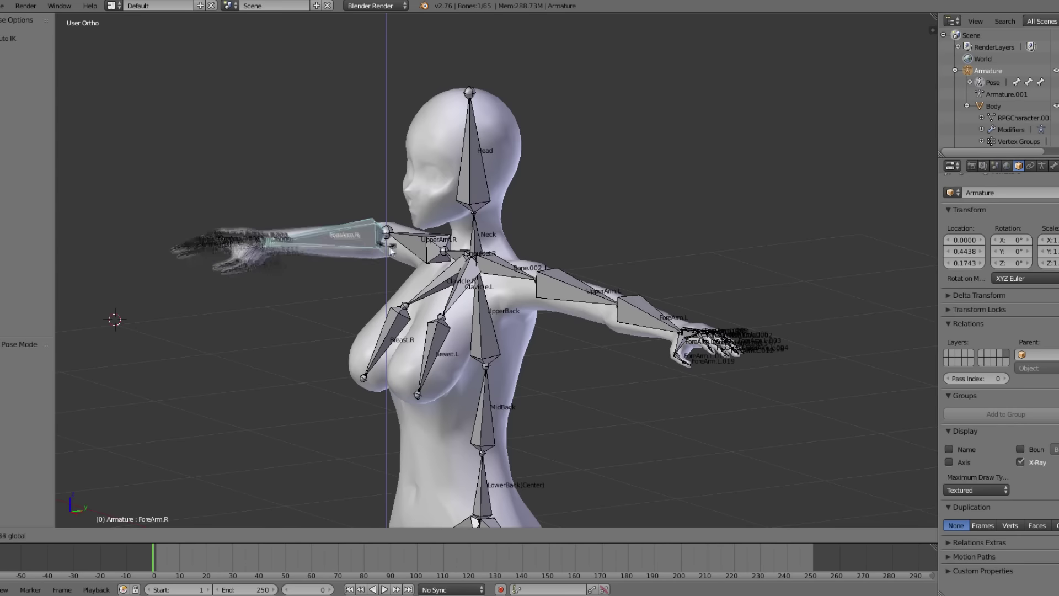
{"action": "left_click", "coordinate": [389, 251]}
{"action": "left_click", "coordinate": [102, 535]}
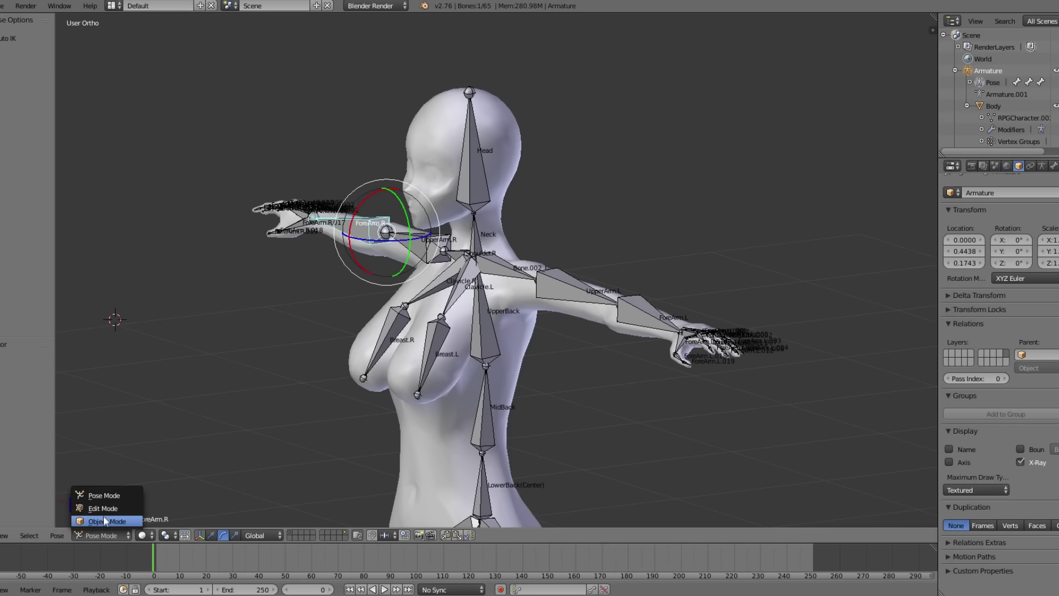
{"action": "left_click", "coordinate": [105, 520]}
Step: Hide the armature and make the character's hair, clothing and accessory objects visible
{"action": "left_click", "coordinate": [1055, 70]}
{"action": "scroll", "coordinate": [1037, 111], "scroll_direction": "down", "scroll_amount": 14}
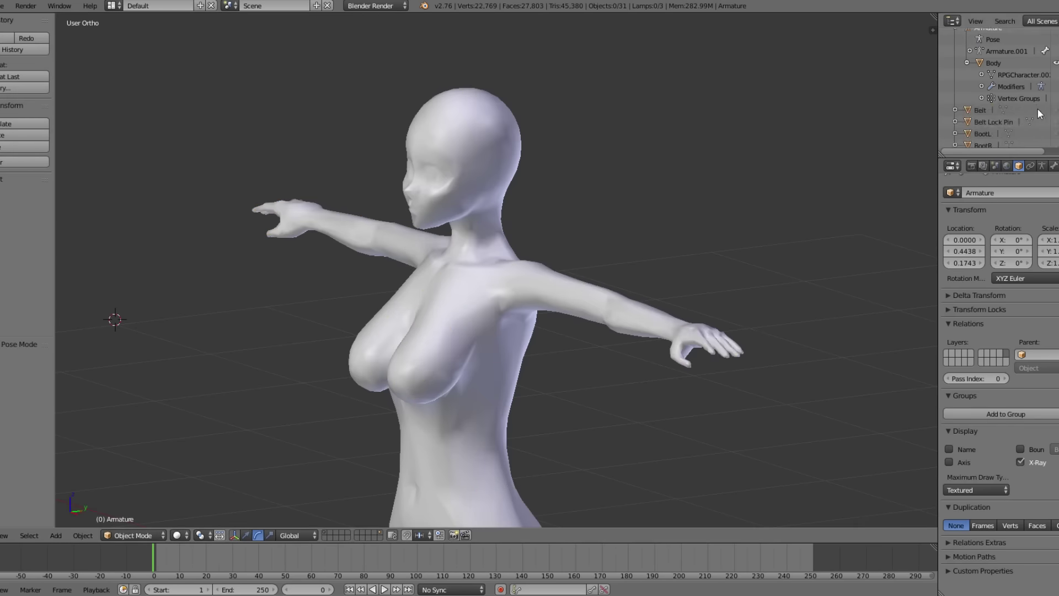
{"action": "left_click", "coordinate": [1056, 140]}
{"action": "scroll", "coordinate": [1055, 82], "scroll_direction": "up", "scroll_amount": 4}
{"action": "left_click_drag", "start_coordinate": [1055, 129], "coordinate": [1055, 30]}
{"action": "scroll", "coordinate": [1055, 83], "scroll_direction": "up", "scroll_amount": 4}
{"action": "scroll", "coordinate": [1055, 61], "scroll_direction": "up", "scroll_amount": 2}
{"action": "scroll", "coordinate": [1056, 58], "scroll_direction": "up", "scroll_amount": 2}
{"action": "scroll", "coordinate": [1020, 94], "scroll_direction": "down", "scroll_amount": 1}
{"action": "scroll", "coordinate": [986, 102], "scroll_direction": "down", "scroll_amount": 6}
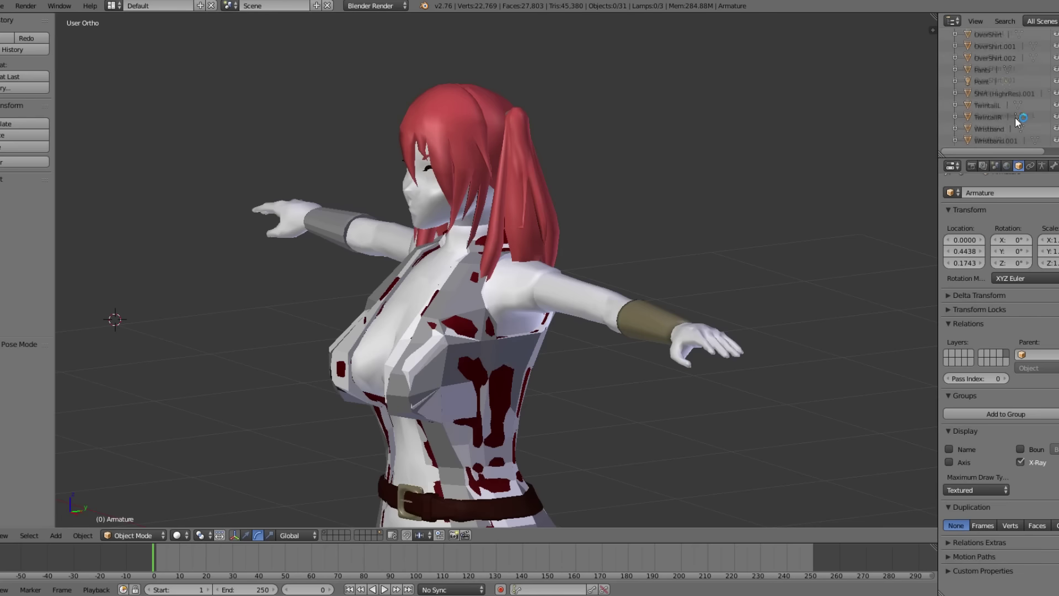
Step: Toggle the overshirt variants to compare them and delete OverShirt and OverShirt.001, keeping OverShirt.002
{"action": "left_click", "coordinate": [1019, 95]}
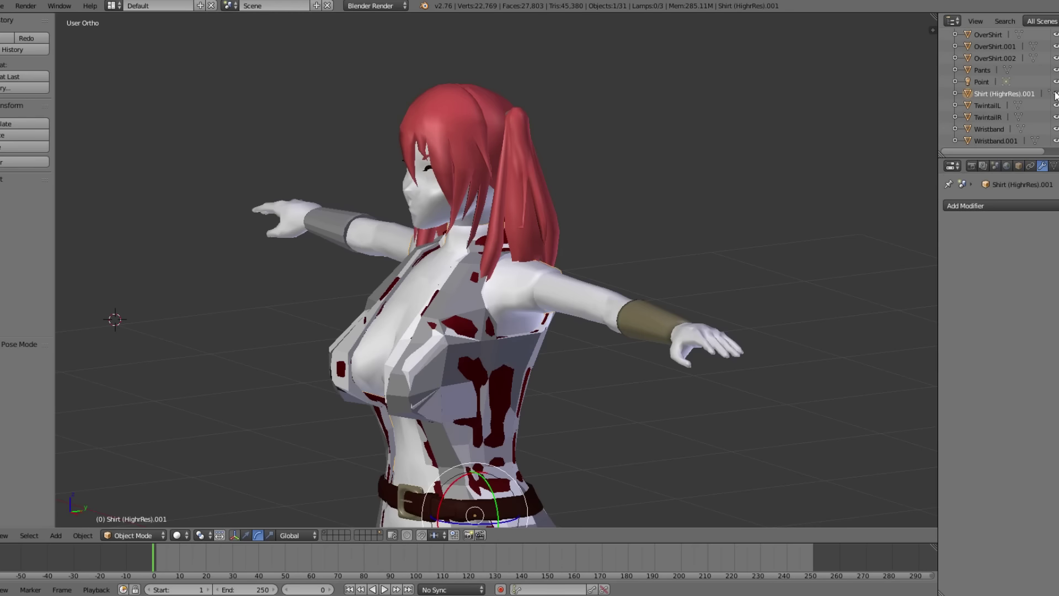
{"action": "scroll", "coordinate": [1040, 90], "scroll_direction": "up", "scroll_amount": 2}
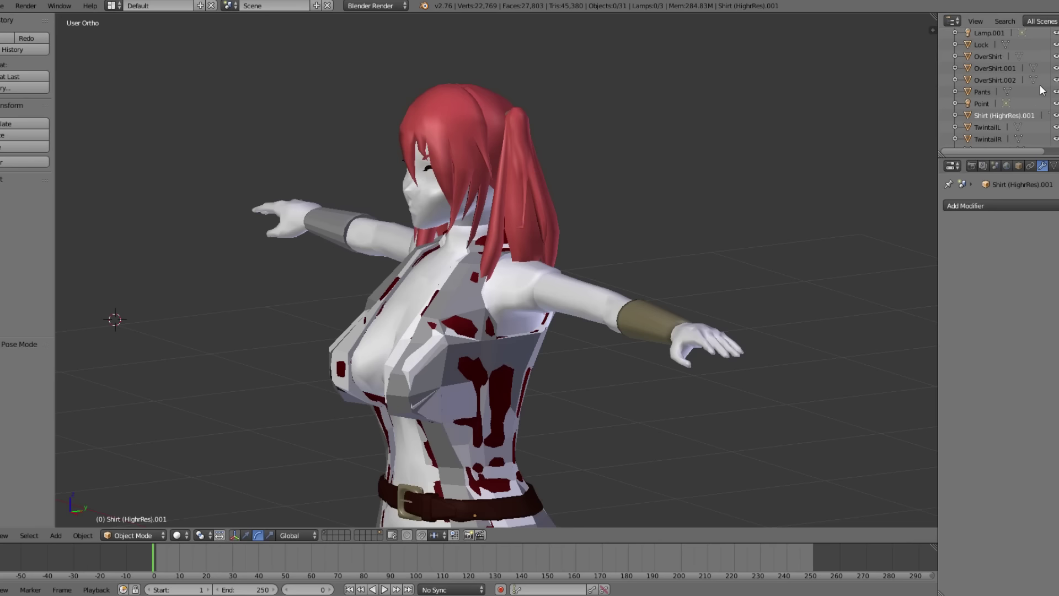
{"action": "left_click", "coordinate": [1055, 80]}
{"action": "left_click", "coordinate": [1054, 80]}
{"action": "left_click", "coordinate": [1055, 68]}
{"action": "right_click", "coordinate": [1007, 68]}
{"action": "left_click", "coordinate": [1008, 69]}
{"action": "right_click", "coordinate": [993, 58]}
{"action": "left_click", "coordinate": [982, 65]}
Step: Delete the Cylinder object from the scene
{"action": "scroll", "coordinate": [1003, 66], "scroll_direction": "up", "scroll_amount": 5}
{"action": "key", "text": "Home"}
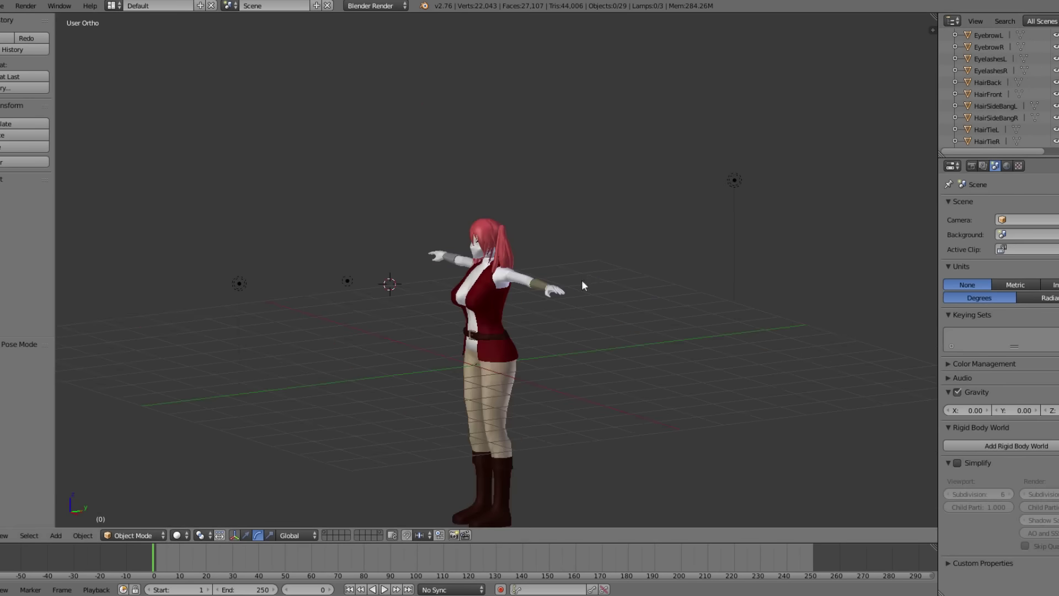
{"action": "middle_click_drag", "start_coordinate": [582, 279], "coordinate": [244, 500]}
{"action": "left_click", "coordinate": [120, 522]}
{"action": "scroll", "coordinate": [1010, 114], "scroll_direction": "down", "scroll_amount": 5}
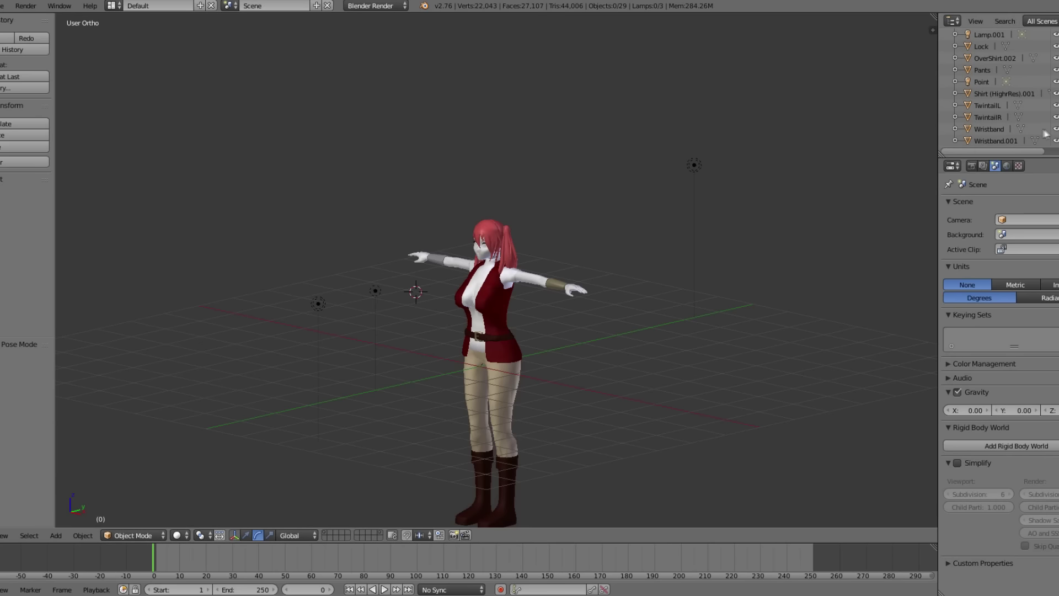
{"action": "scroll", "coordinate": [980, 104], "scroll_direction": "up", "scroll_amount": 8}
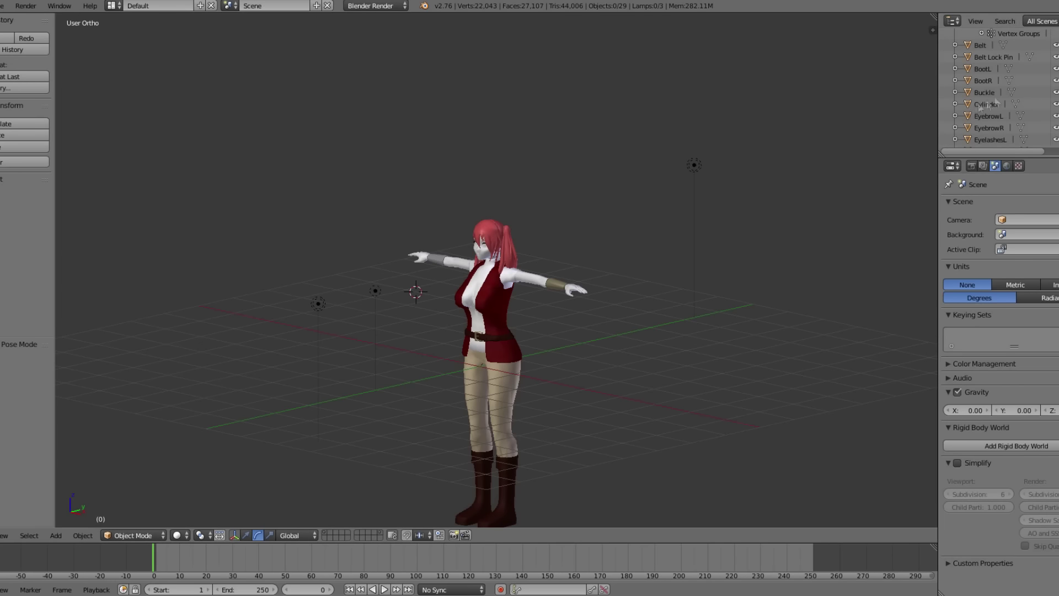
{"action": "right_click", "coordinate": [988, 104]}
{"action": "left_click", "coordinate": [988, 102]}
Step: Preview the dressed character in Texture viewport shading and switch back to Solid shading
{"action": "scroll", "coordinate": [680, 201], "scroll_direction": "up", "scroll_amount": 6}
{"action": "left_click", "coordinate": [176, 535]}
{"action": "left_click", "coordinate": [203, 484]}
{"action": "scroll", "coordinate": [324, 359], "scroll_direction": "down", "scroll_amount": 5}
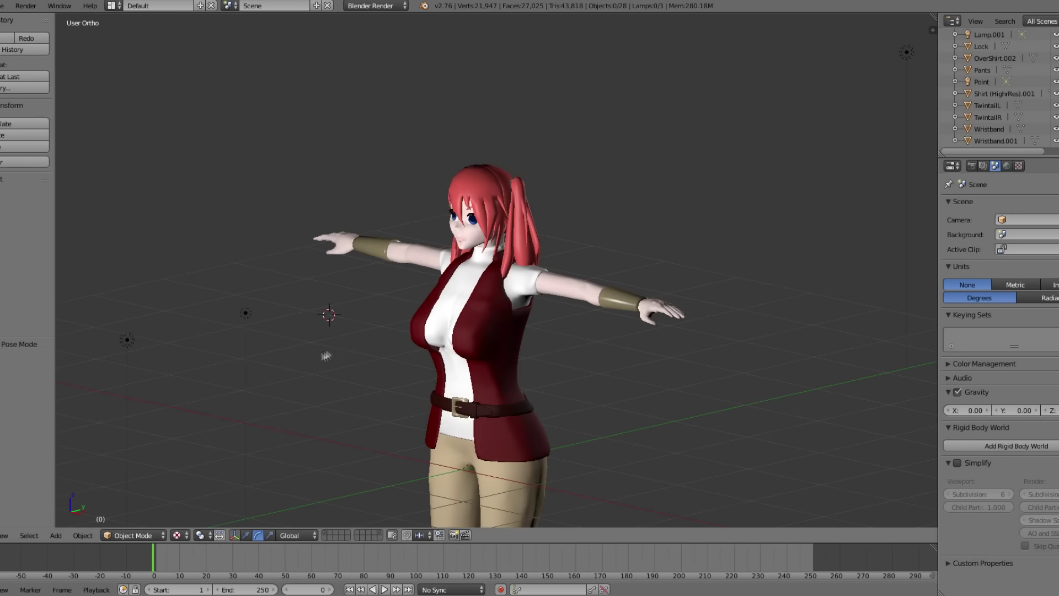
{"action": "mouse_move", "coordinate": [331, 349]}
{"action": "middle_mouse_down"}
{"action": "mouse_move", "coordinate": [298, 331]}
{"action": "mouse_move", "coordinate": [323, 354]}
{"action": "mouse_move", "coordinate": [356, 303]}
{"action": "middle_mouse_up"}
{"action": "mouse_move", "coordinate": [355, 303]}
{"action": "middle_mouse_down"}
{"action": "mouse_move", "coordinate": [354, 286]}
{"action": "mouse_move", "coordinate": [369, 338]}
{"action": "middle_mouse_up"}
{"action": "scroll", "coordinate": [370, 338], "scroll_direction": "up", "scroll_amount": 3}
{"action": "left_click", "coordinate": [181, 535]}
{"action": "left_click", "coordinate": [194, 495]}
Step: Examine the mesh density of Shirt (HighRes).001 in Edit Mode
{"action": "scroll", "coordinate": [539, 238], "scroll_direction": "up", "scroll_amount": 3}
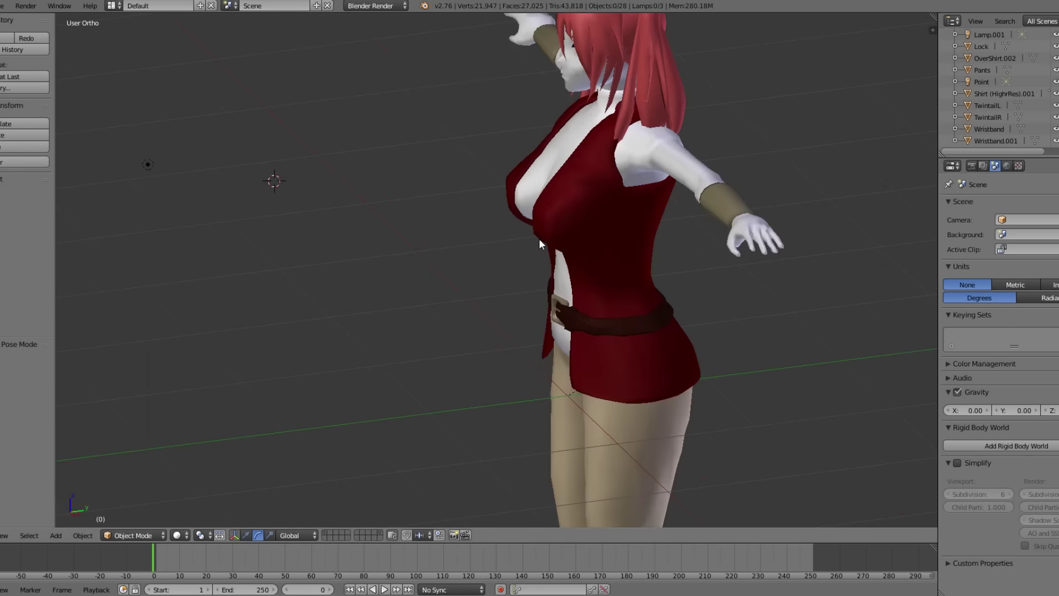
{"action": "mouse_move", "coordinate": [538, 239]}
{"action": "middle_mouse_down"}
{"action": "mouse_move", "coordinate": [575, 217]}
{"action": "mouse_move", "coordinate": [529, 255]}
{"action": "mouse_move", "coordinate": [548, 213]}
{"action": "middle_mouse_up"}
{"action": "scroll", "coordinate": [528, 256], "scroll_direction": "up", "scroll_amount": 2}
{"action": "left_click", "coordinate": [1009, 93]}
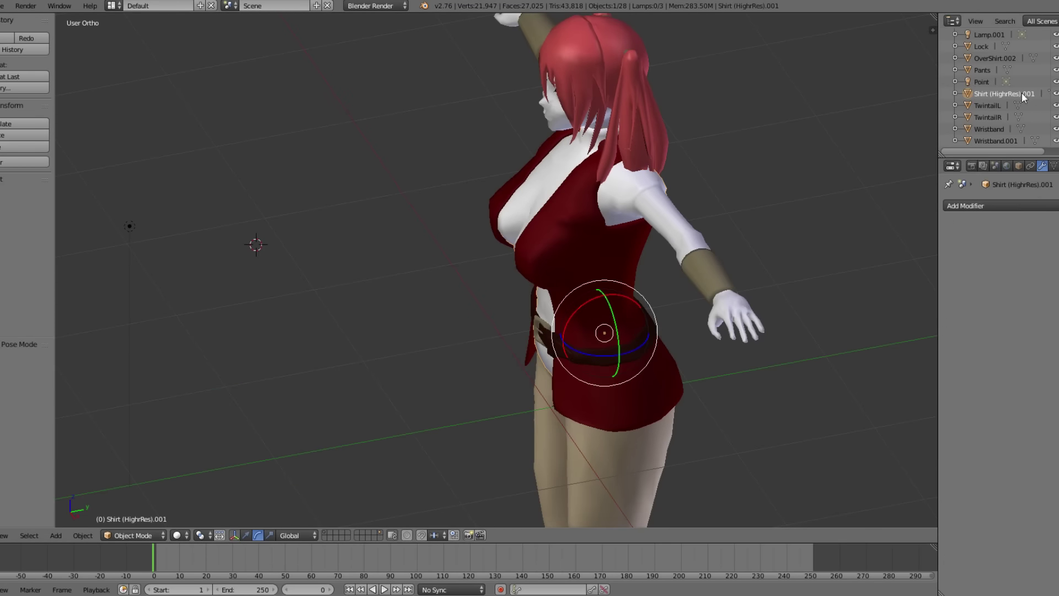
{"action": "key", "text": "Tab"}
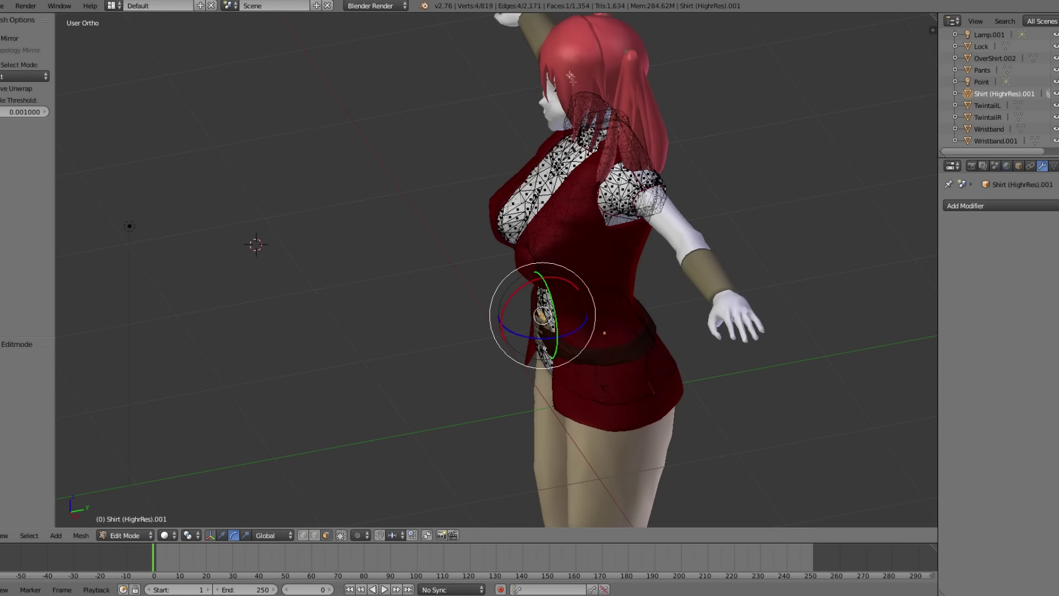
{"action": "scroll", "coordinate": [677, 211], "scroll_direction": "up", "scroll_amount": 2}
{"action": "scroll", "coordinate": [677, 212], "scroll_direction": "down", "scroll_amount": 4}
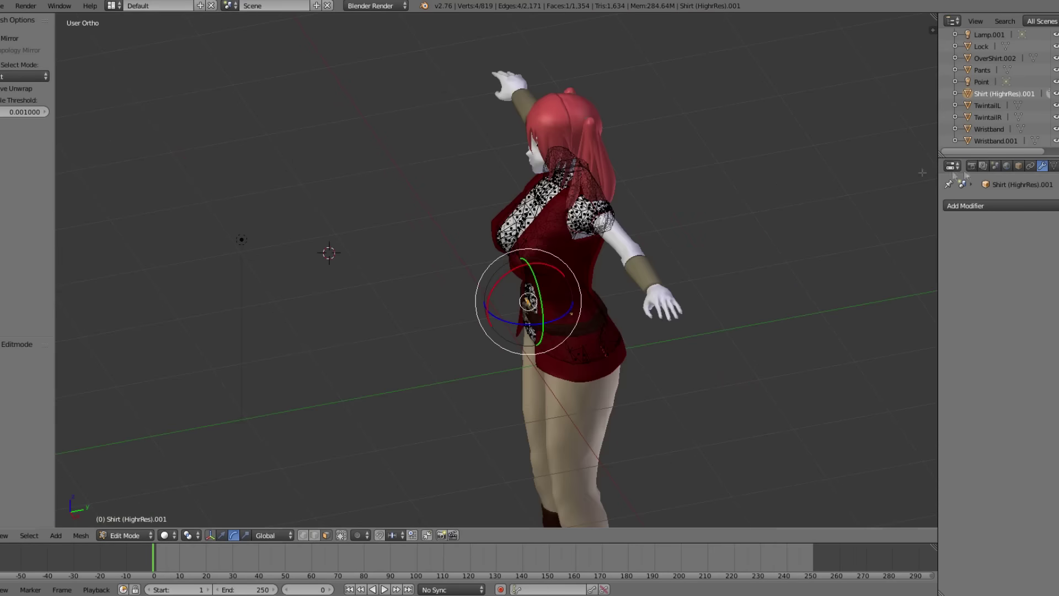
Step: Examine the Pants mesh topology in Edit Mode and return to Object Mode
{"action": "left_click", "coordinate": [982, 70]}
{"action": "key", "text": "Tab"}
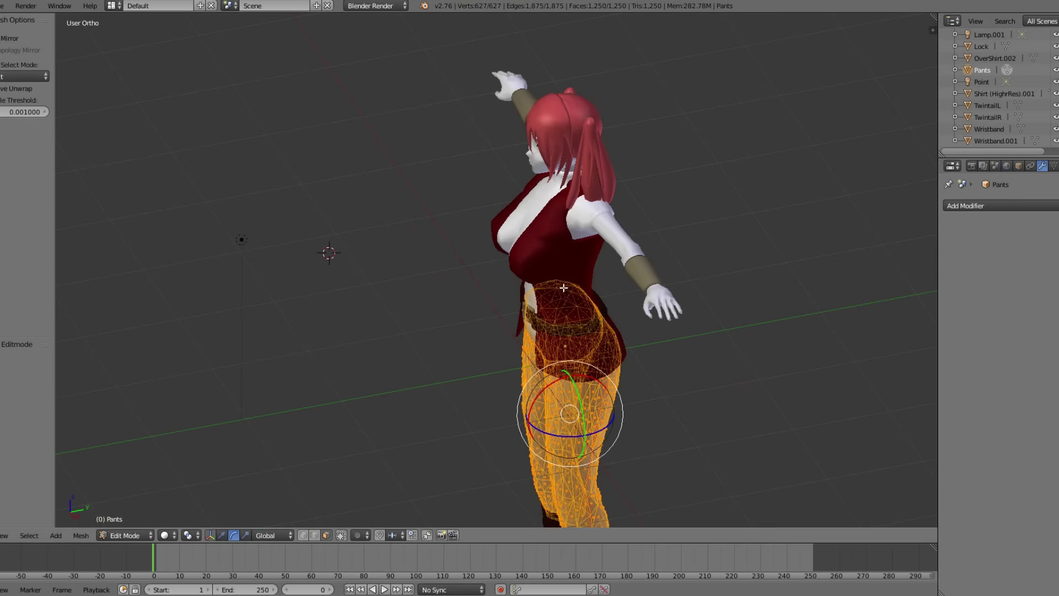
{"action": "middle_click_drag", "start_coordinate": [547, 387], "coordinate": [560, 382]}
{"action": "scroll", "coordinate": [553, 302], "scroll_direction": "up", "scroll_amount": 2}
{"action": "middle_click_drag", "start_coordinate": [558, 427], "coordinate": [316, 403], "text": "shift"}
{"action": "key", "text": "Tab"}
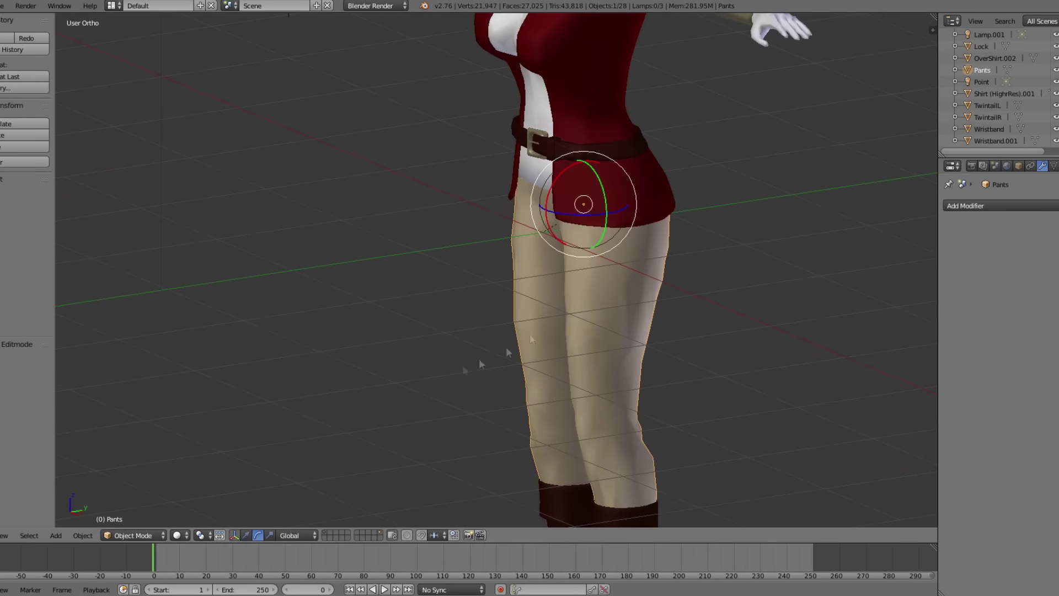
{"action": "left_click", "coordinate": [1029, 209]}
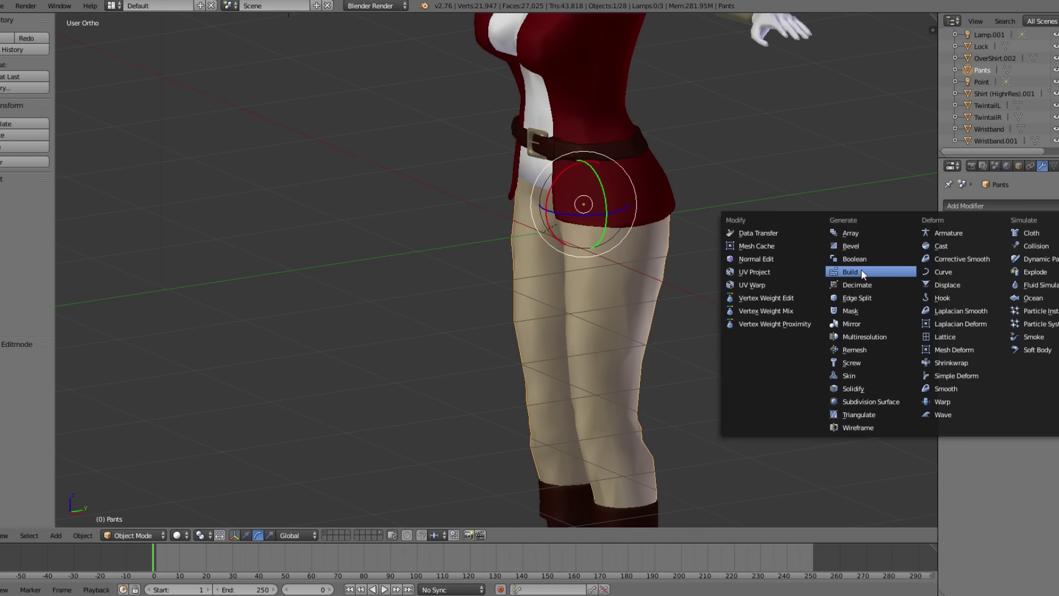
{"action": "left_click", "coordinate": [861, 267]}
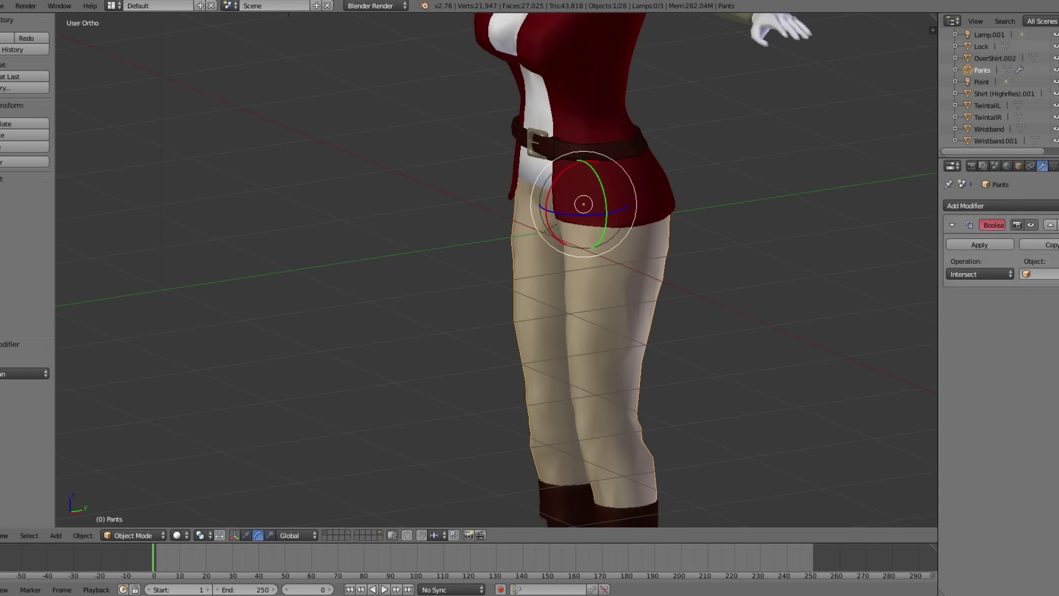
{"action": "left_click", "coordinate": [1058, 225]}
Step: Try a Decimate modifier on the Pants mesh with a collapse ratio of about 0.5
{"action": "left_click", "coordinate": [997, 205]}
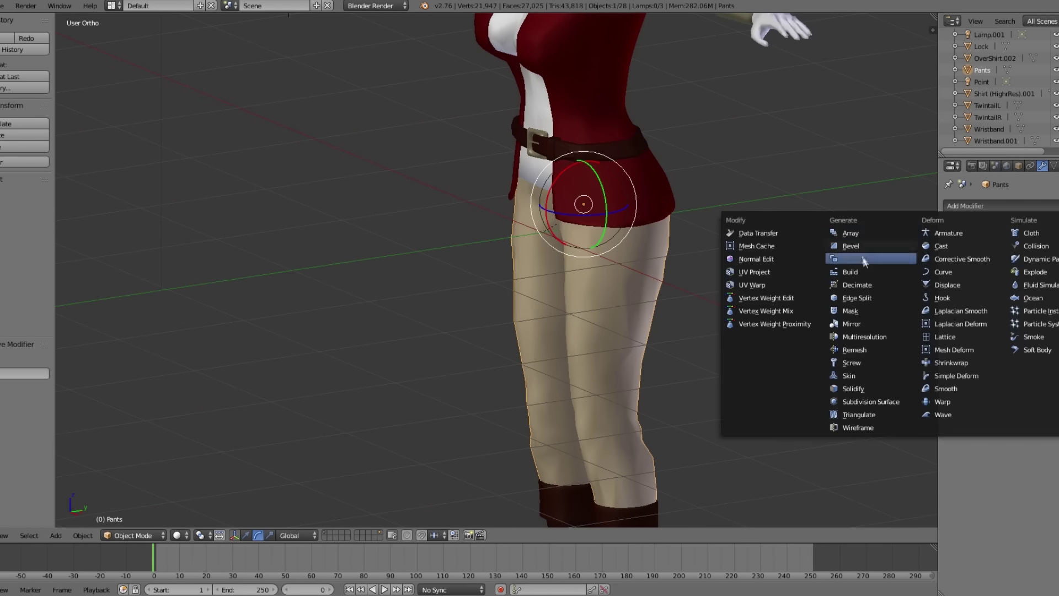
{"action": "left_click", "coordinate": [864, 285]}
{"action": "left_click_drag", "start_coordinate": [1030, 274], "coordinate": [1008, 274]}
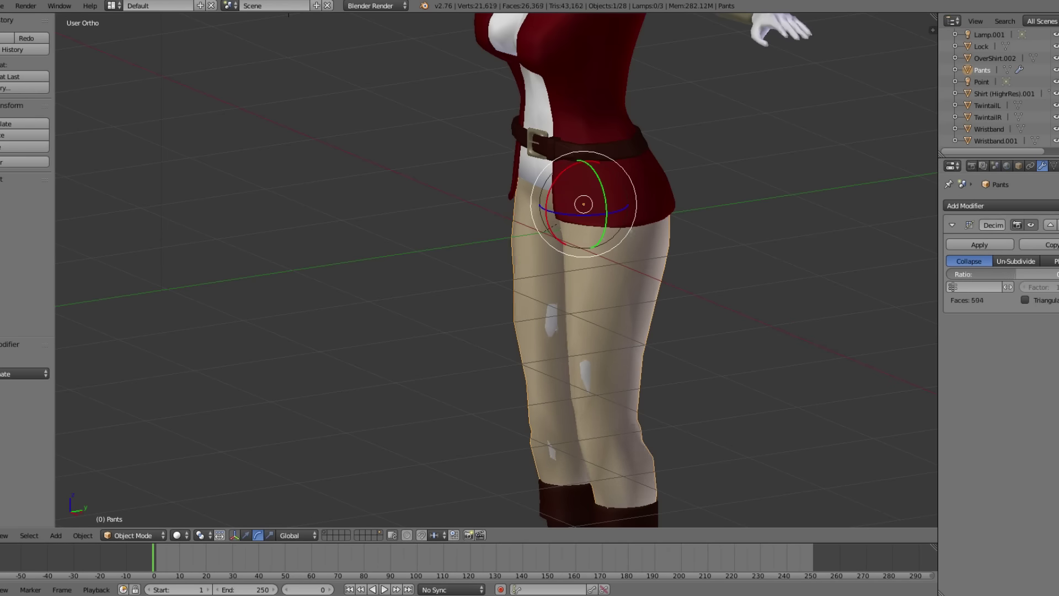
{"action": "left_click", "coordinate": [1020, 273]}
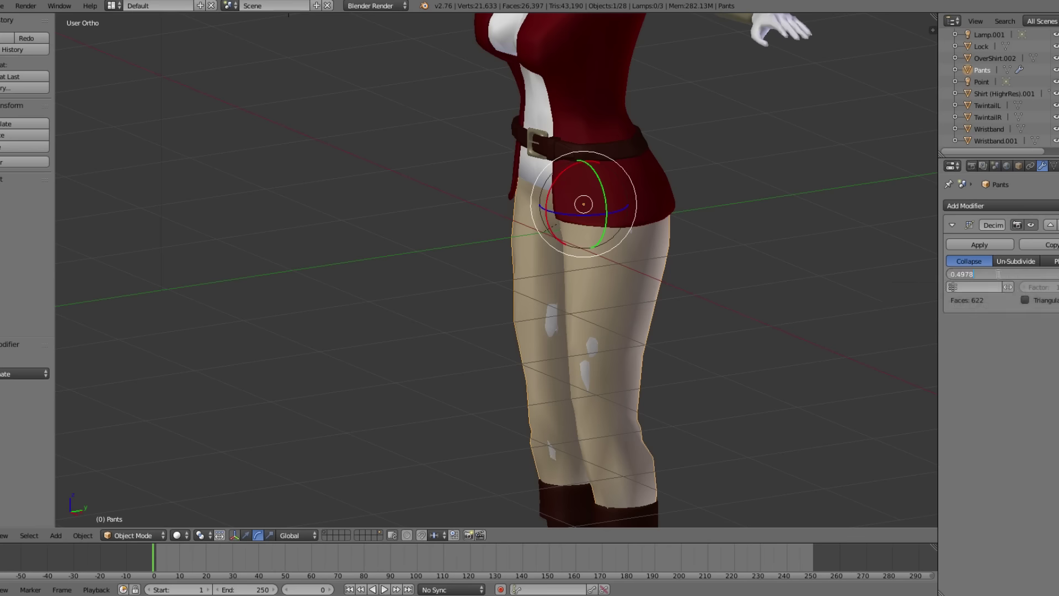
{"action": "left_click", "coordinate": [1019, 203]}
{"action": "left_click_drag", "start_coordinate": [1024, 272], "coordinate": [1028, 272]}
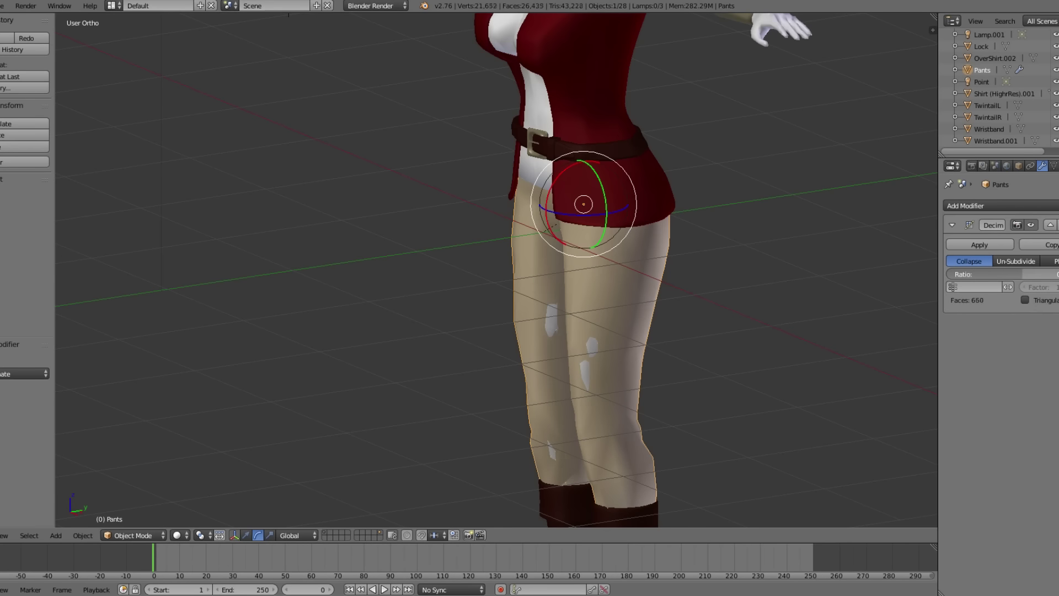
{"action": "left_click", "coordinate": [1058, 225]}
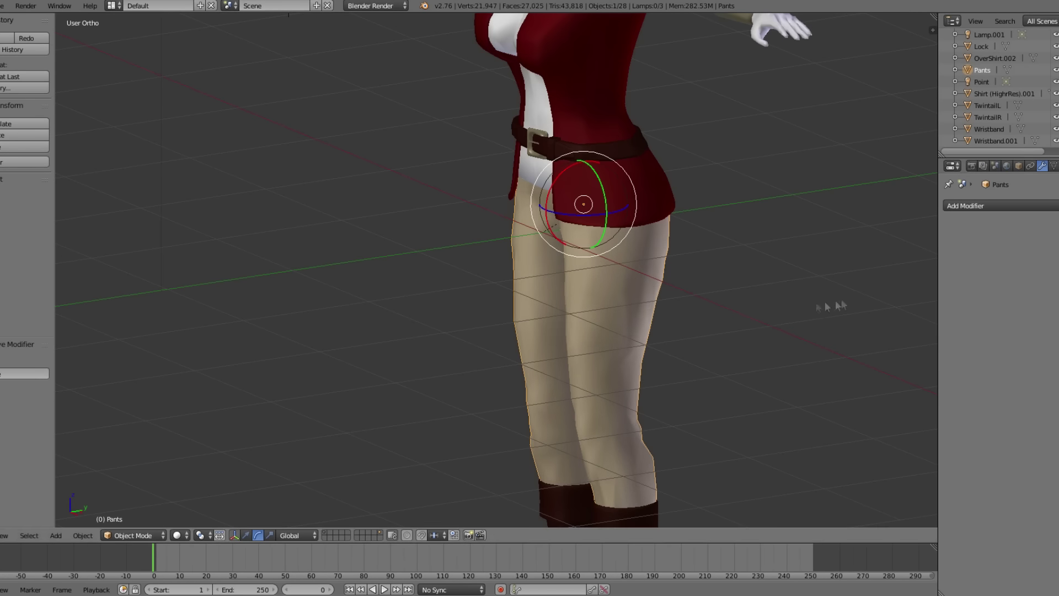
Step: Remove the Armature modifier from the Body object and clear its armature parent
{"action": "scroll", "coordinate": [905, 110], "scroll_direction": "down", "scroll_amount": 2}
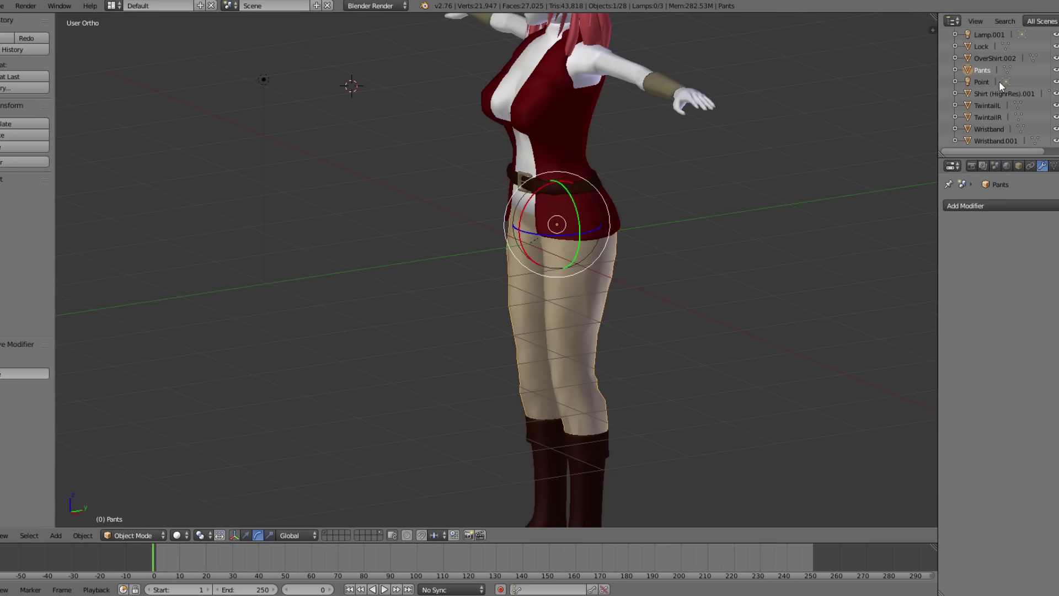
{"action": "scroll", "coordinate": [987, 75], "scroll_direction": "up", "scroll_amount": 3}
{"action": "scroll", "coordinate": [995, 83], "scroll_direction": "up", "scroll_amount": 6}
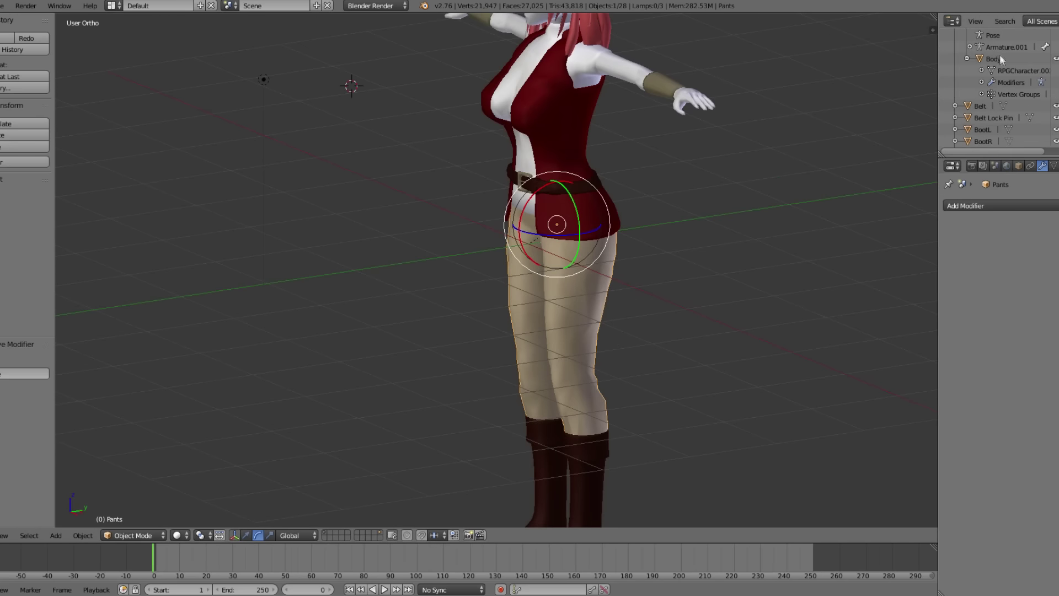
{"action": "left_click", "coordinate": [992, 59]}
{"action": "scroll", "coordinate": [973, 66], "scroll_direction": "up", "scroll_amount": 2}
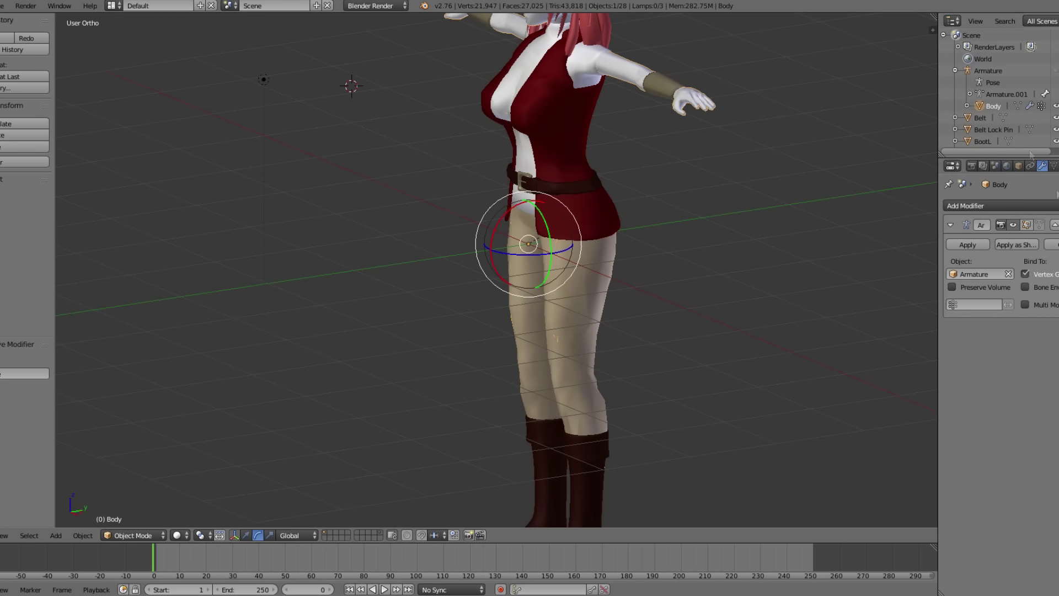
{"action": "left_click", "coordinate": [1007, 274]}
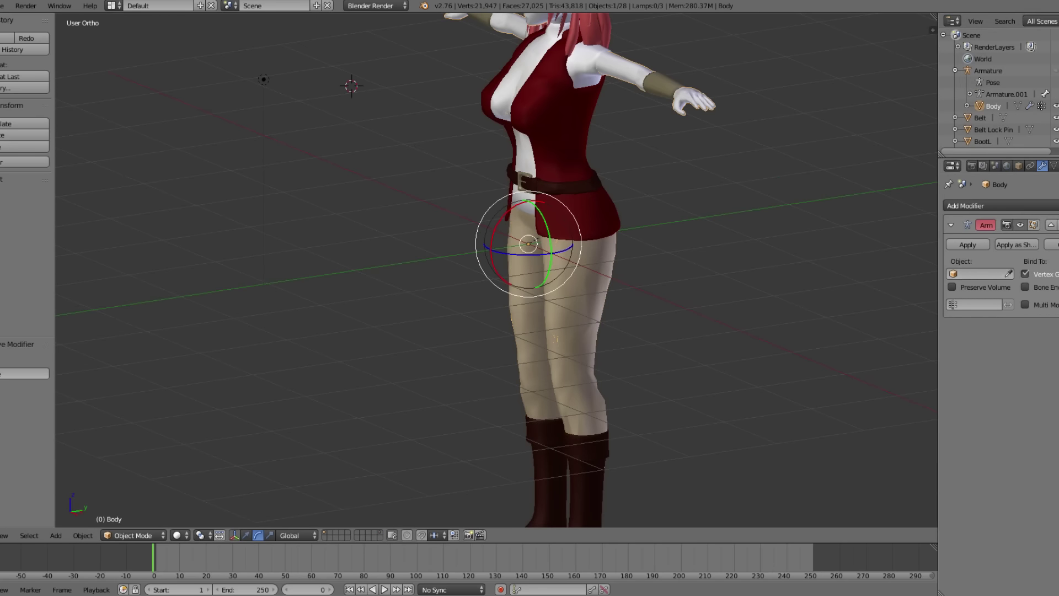
{"action": "left_click", "coordinate": [1018, 165]}
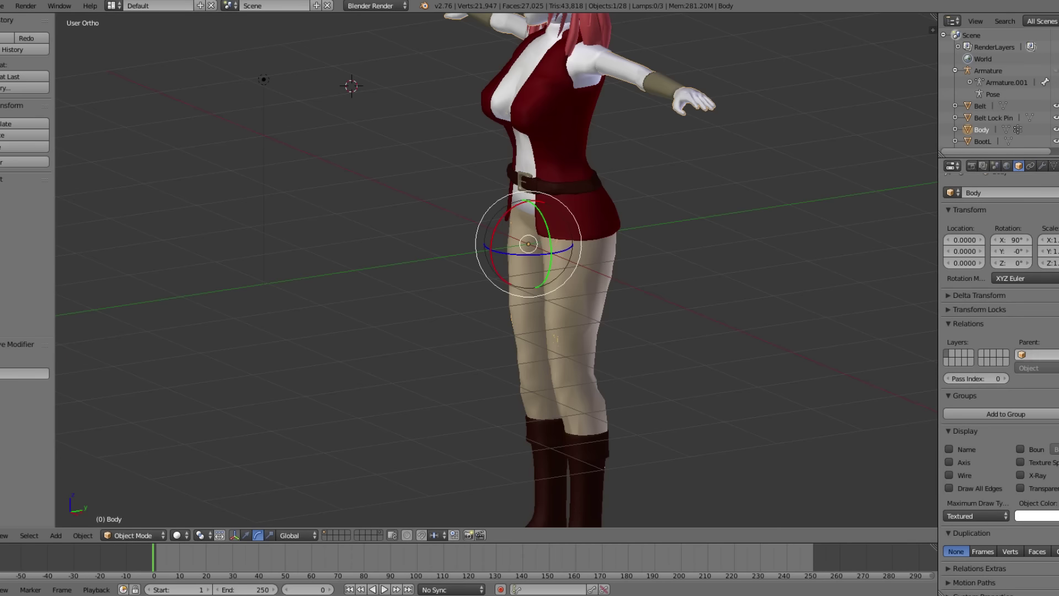
Step: Delete all vertex groups from the Body mesh and collapse the Armature hierarchy in the outliner
{"action": "left_click", "coordinate": [1053, 165]}
{"action": "left_click", "coordinate": [1052, 337]}
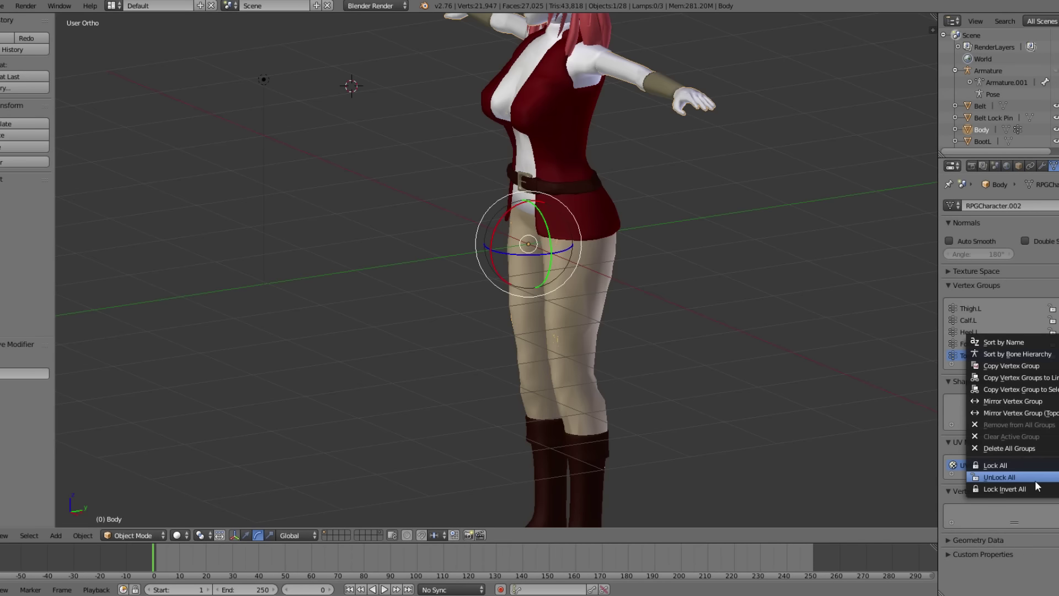
{"action": "left_click", "coordinate": [1029, 446]}
{"action": "left_click", "coordinate": [955, 71]}
{"action": "scroll", "coordinate": [950, 103], "scroll_direction": "down", "scroll_amount": 5}
{"action": "scroll", "coordinate": [913, 110], "scroll_direction": "down", "scroll_amount": 2}
{"action": "scroll", "coordinate": [912, 115], "scroll_direction": "up", "scroll_amount": 6}
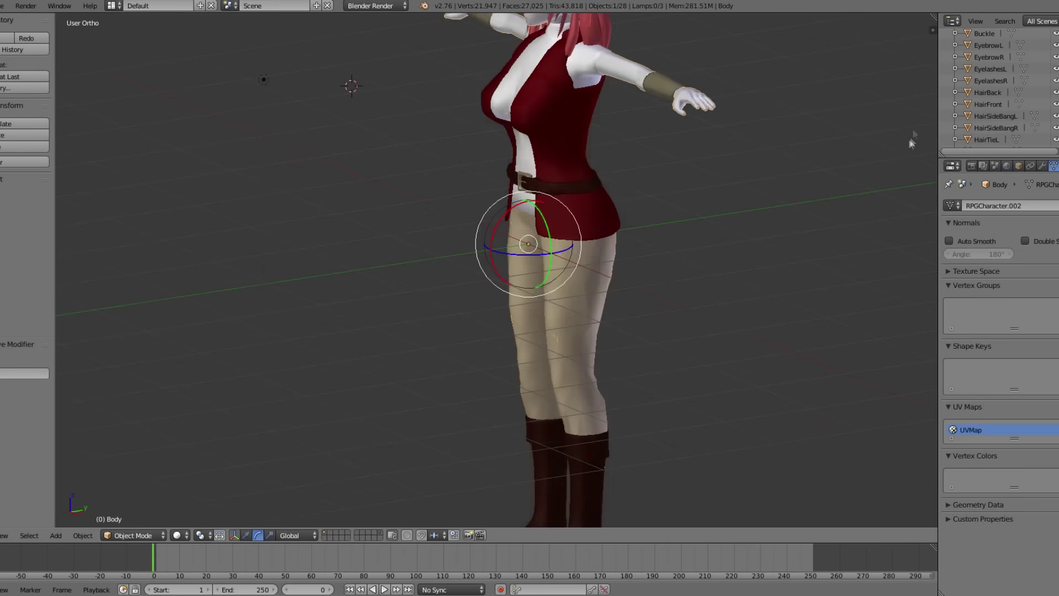
Step: Add a Boolean modifier to Body with the Union operation and Pants as its target object
{"action": "middle_click_drag", "start_coordinate": [653, 189], "coordinate": [1044, 233]}
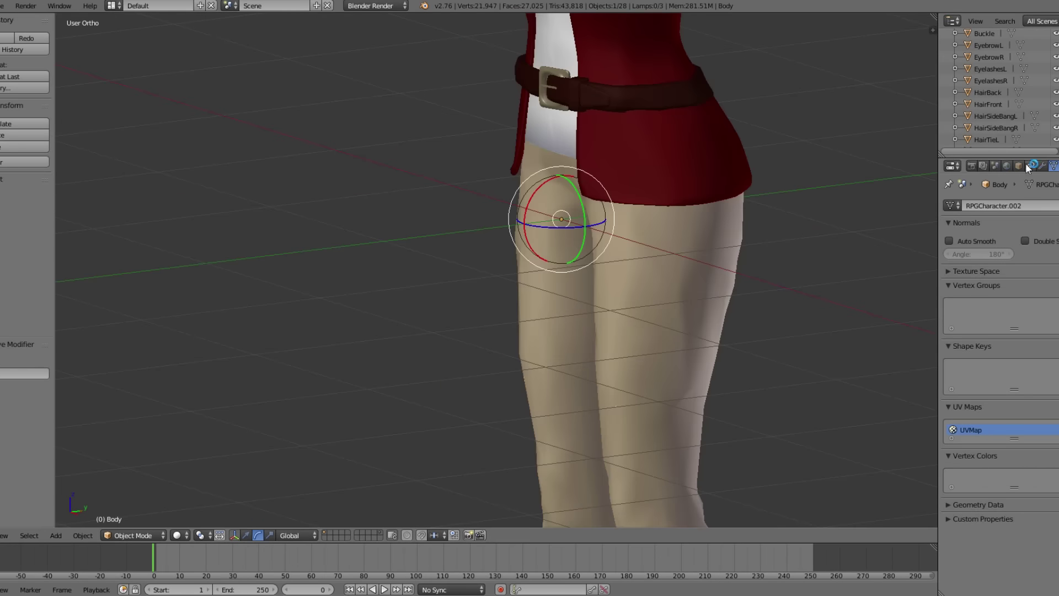
{"action": "left_click", "coordinate": [1042, 165]}
{"action": "left_click", "coordinate": [993, 205]}
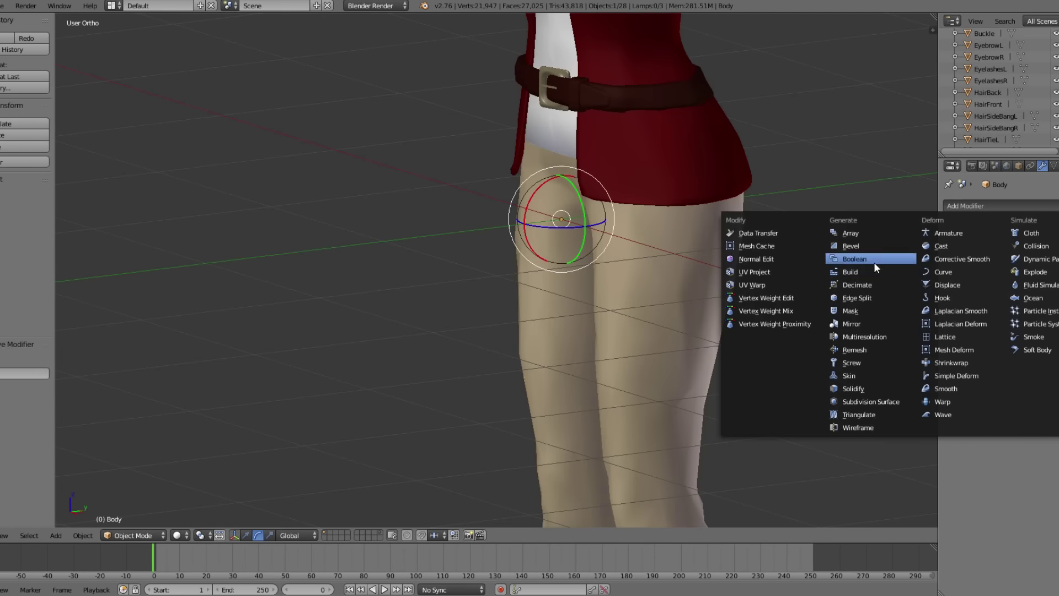
{"action": "left_click", "coordinate": [873, 263]}
{"action": "left_click", "coordinate": [974, 274]}
{"action": "left_click", "coordinate": [974, 256]}
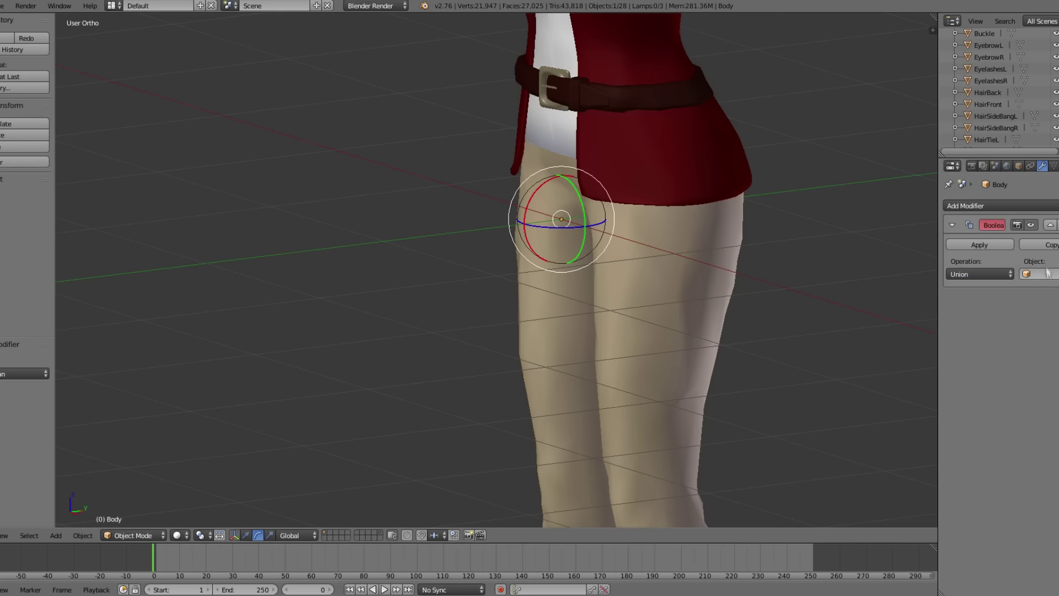
{"action": "left_click", "coordinate": [1039, 274]}
{"action": "scroll", "coordinate": [1013, 341], "scroll_direction": "down", "scroll_amount": 5}
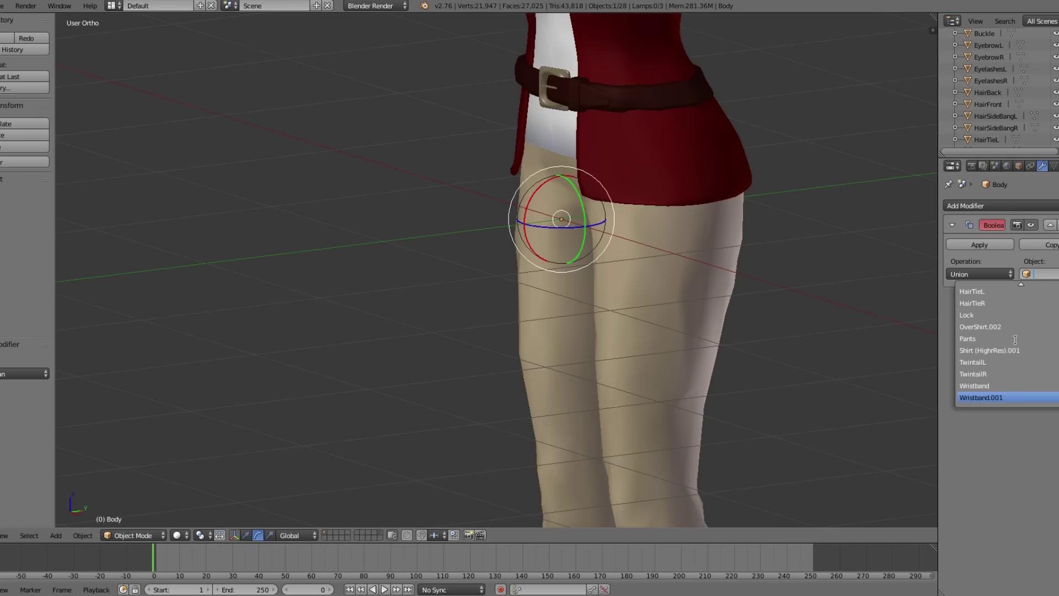
{"action": "left_click", "coordinate": [977, 343]}
Step: Inspect the Boolean union around the hips and legs by toggling the visibility of Body
{"action": "scroll", "coordinate": [869, 327], "scroll_direction": "down", "scroll_amount": 3}
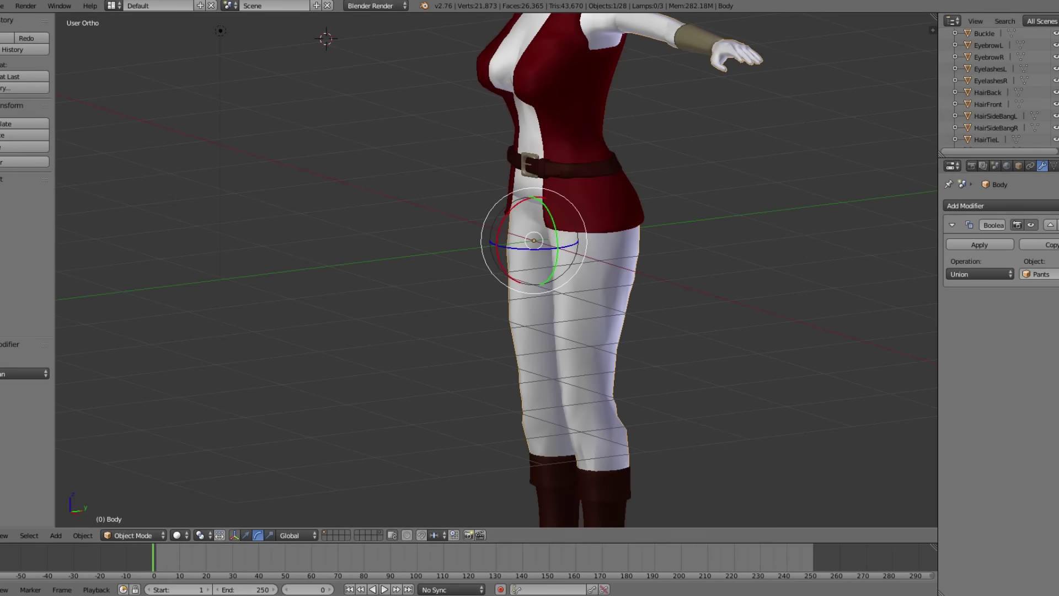
{"action": "scroll", "coordinate": [660, 148], "scroll_direction": "up", "scroll_amount": 3}
{"action": "middle_click_drag", "start_coordinate": [660, 148], "coordinate": [783, 126]}
{"action": "scroll", "coordinate": [1051, 92], "scroll_direction": "down", "scroll_amount": 2}
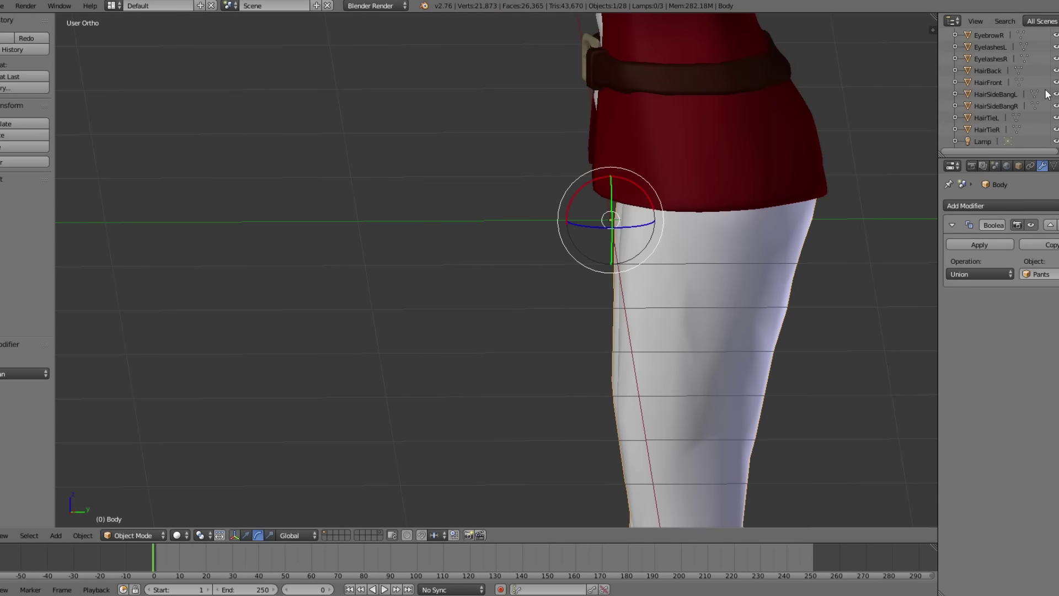
{"action": "scroll", "coordinate": [1036, 112], "scroll_direction": "up", "scroll_amount": 5}
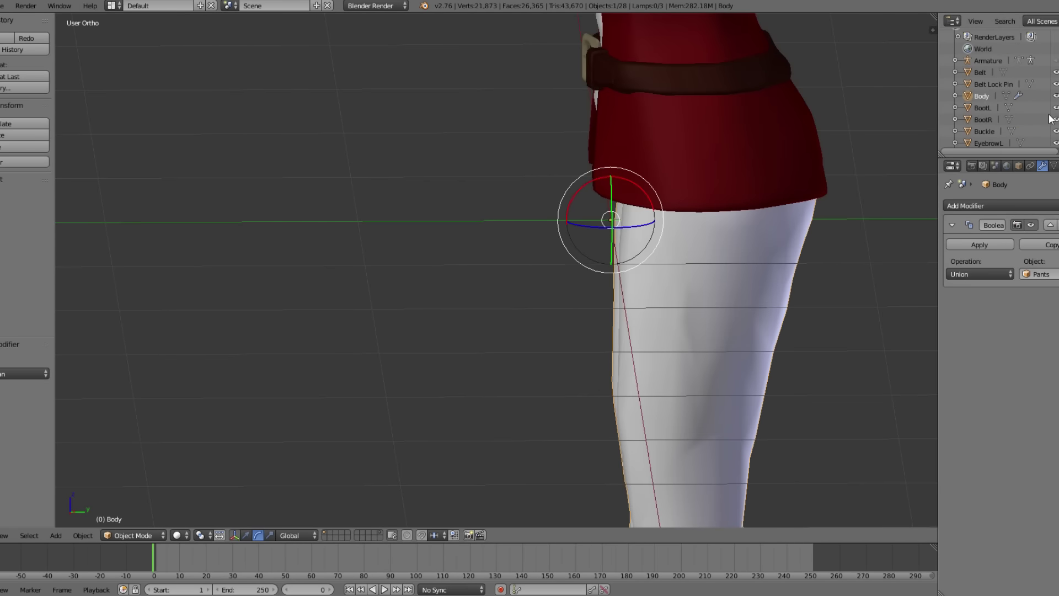
{"action": "scroll", "coordinate": [1046, 107], "scroll_direction": "down", "scroll_amount": 5}
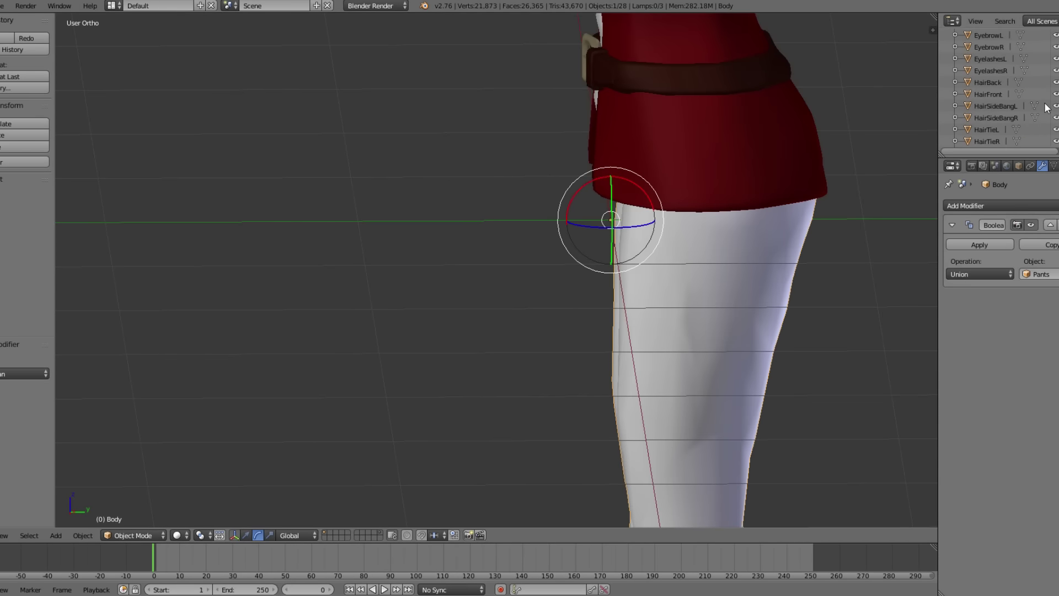
{"action": "scroll", "coordinate": [1048, 113], "scroll_direction": "up", "scroll_amount": 5}
{"action": "left_click", "coordinate": [1056, 106]}
{"action": "left_click", "coordinate": [1055, 106]}
{"action": "left_click", "coordinate": [1055, 106]}
{"action": "left_click", "coordinate": [1056, 107]}
{"action": "left_click", "coordinate": [1056, 107]}
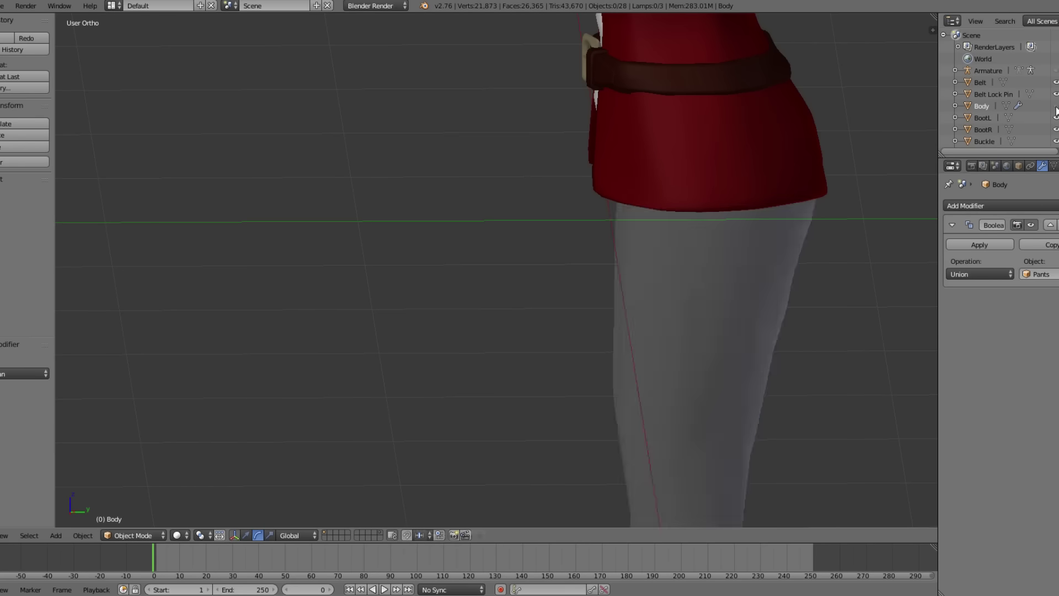
{"action": "left_click", "coordinate": [1056, 106]}
Step: Examine the Body mesh topology in Edit Mode by selecting and deselecting all of its geometry
{"action": "scroll", "coordinate": [678, 279], "scroll_direction": "down", "scroll_amount": 4}
{"action": "middle_click_drag", "start_coordinate": [675, 279], "coordinate": [805, 245]}
{"action": "key", "text": "a"}
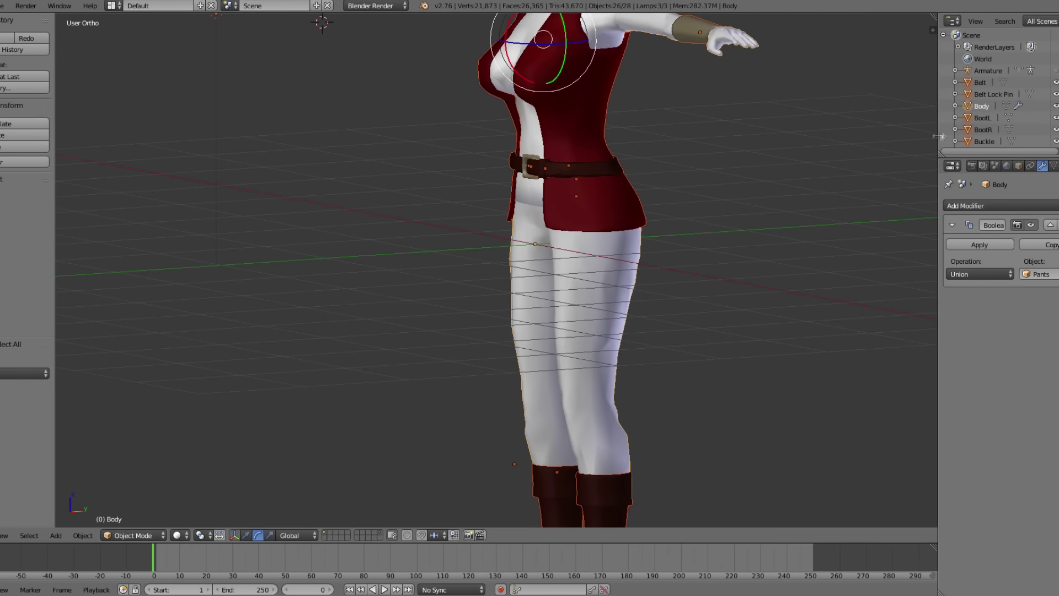
{"action": "key", "text": "a"}
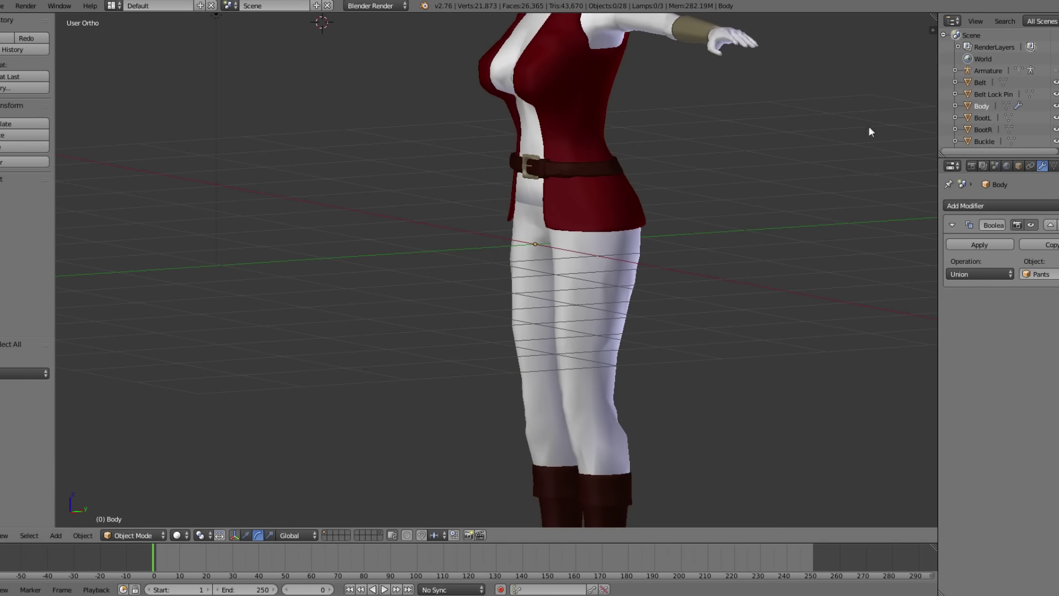
{"action": "left_click", "coordinate": [980, 106]}
{"action": "key", "text": "Tab"}
{"action": "scroll", "coordinate": [632, 226], "scroll_direction": "up", "scroll_amount": 2}
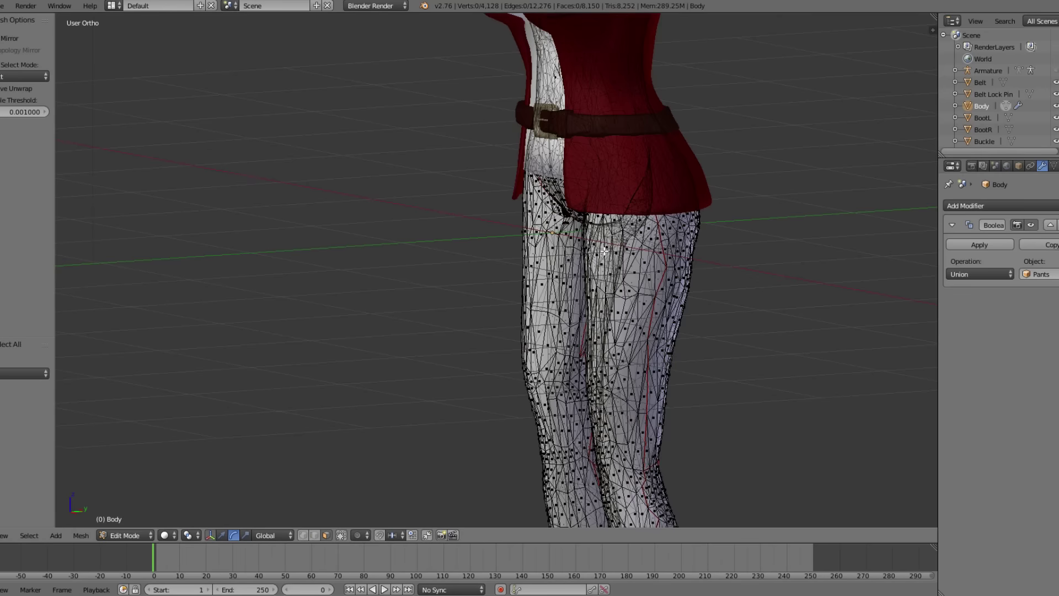
{"action": "key", "text": "a"}
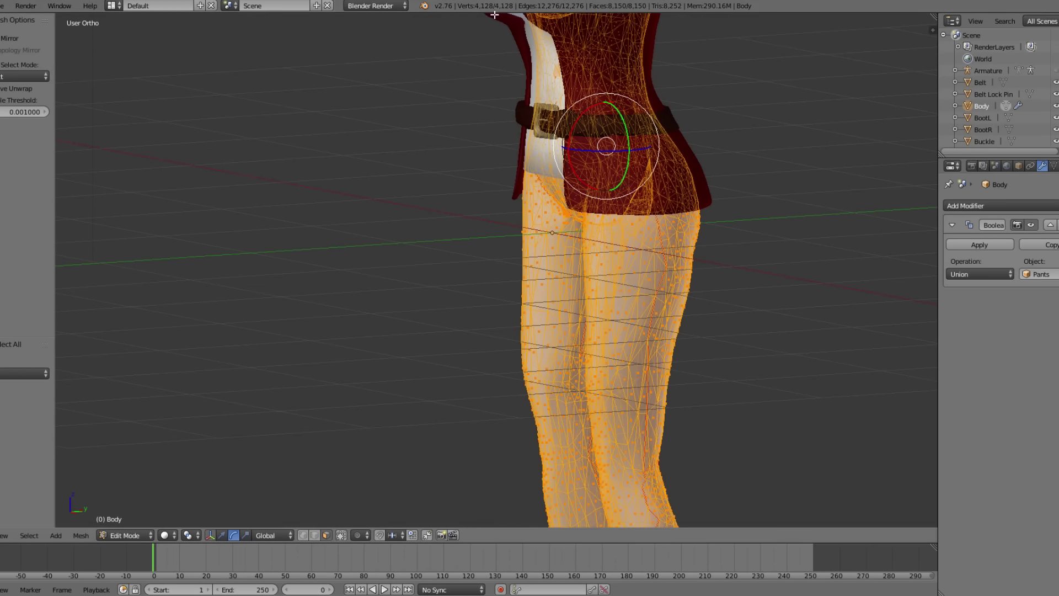
{"action": "scroll", "coordinate": [697, 236], "scroll_direction": "down", "scroll_amount": 3}
{"action": "scroll", "coordinate": [679, 266], "scroll_direction": "up", "scroll_amount": 3}
{"action": "key", "text": "a"}
{"action": "scroll", "coordinate": [612, 272], "scroll_direction": "down", "scroll_amount": 3}
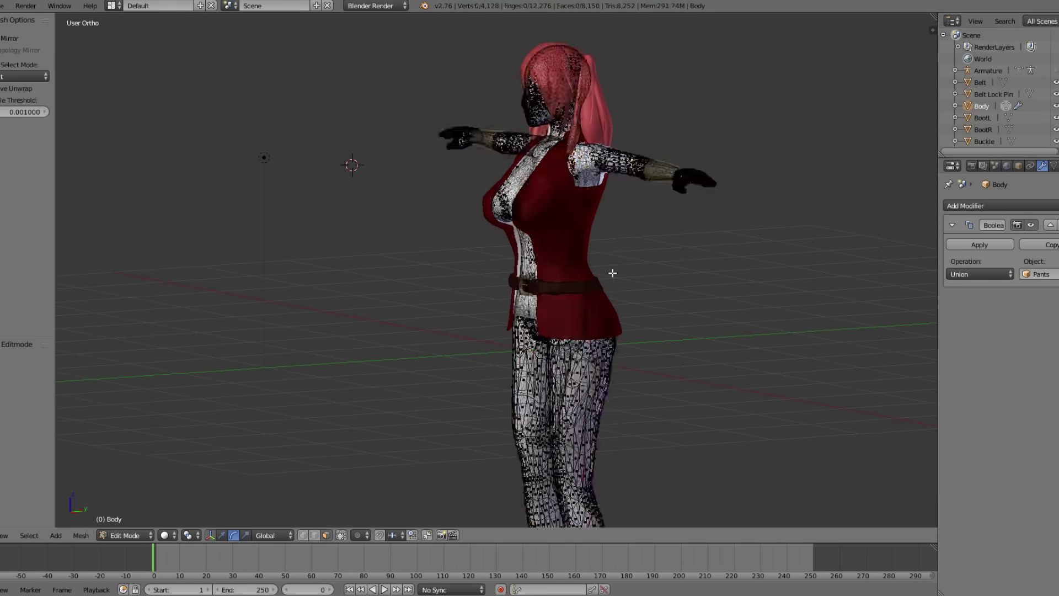
Step: Inspect the Body mesh down the lower legs to the boots and return to Object Mode
{"action": "key", "text": "a"}
{"action": "scroll", "coordinate": [603, 197], "scroll_direction": "up", "scroll_amount": 1}
{"action": "middle_click_drag", "start_coordinate": [585, 91], "coordinate": [668, 13], "text": "shift"}
{"action": "scroll", "coordinate": [572, 330], "scroll_direction": "up", "scroll_amount": 3}
{"action": "middle_click_drag", "start_coordinate": [737, 306], "coordinate": [645, 13], "text": "shift"}
{"action": "middle_click_drag", "start_coordinate": [646, 523], "coordinate": [654, 318], "text": "shift"}
{"action": "right_click", "coordinate": [654, 318]}
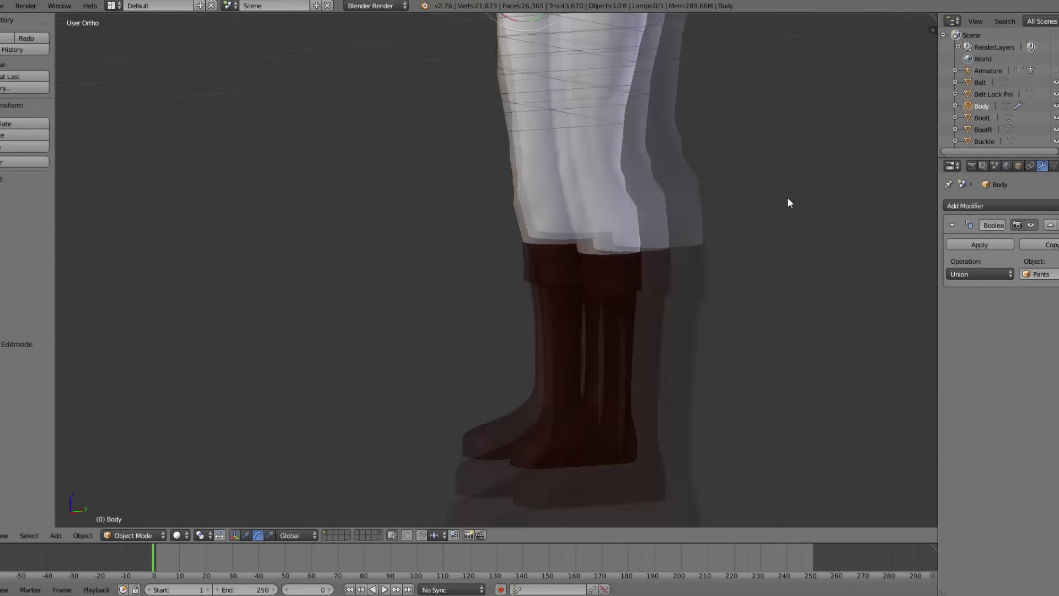
Step: Apply the Boolean Union modifier on Body and check the merged mesh in Edit Mode
{"action": "scroll", "coordinate": [998, 128], "scroll_direction": "down", "scroll_amount": 5}
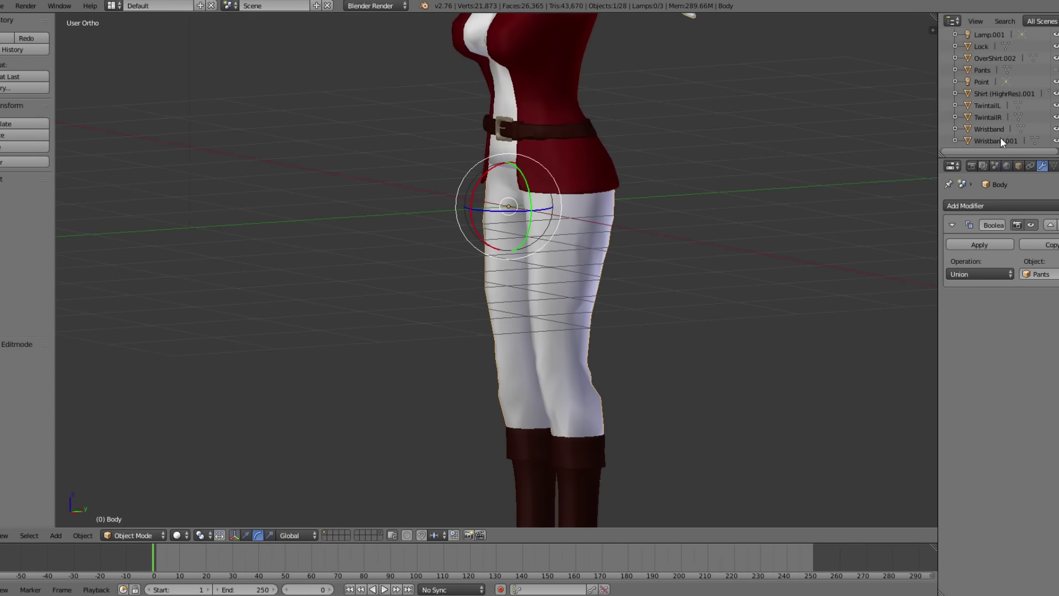
{"action": "left_click", "coordinate": [993, 129]}
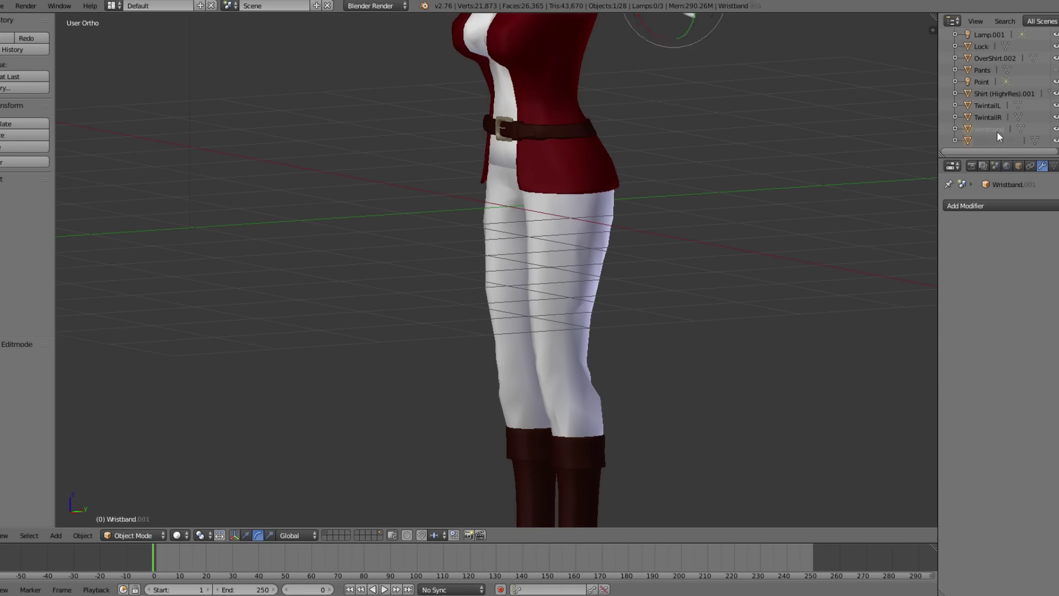
{"action": "left_click", "coordinate": [992, 93]}
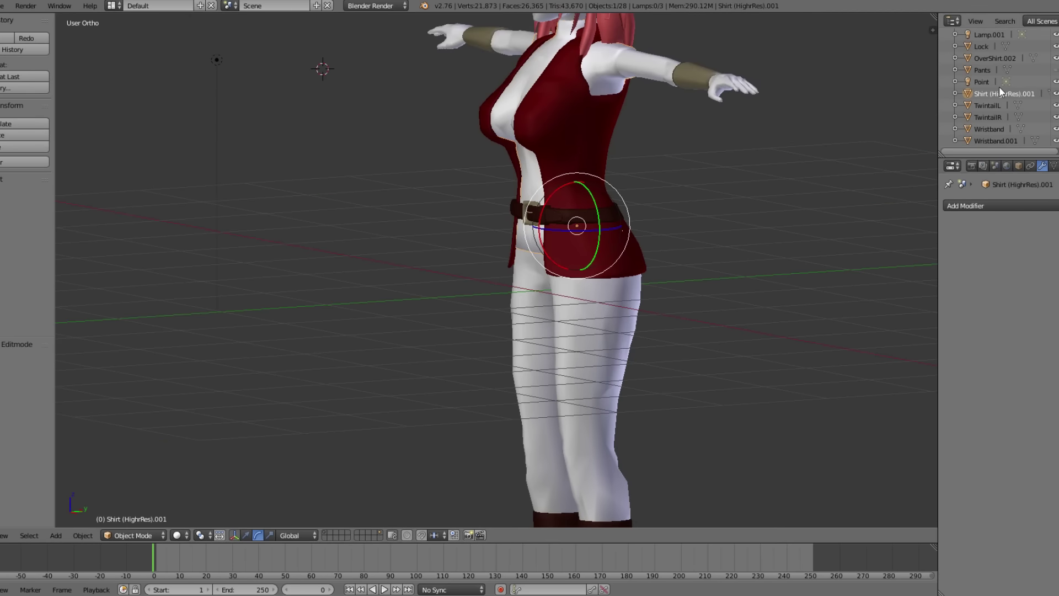
{"action": "scroll", "coordinate": [998, 86], "scroll_direction": "up", "scroll_amount": 6}
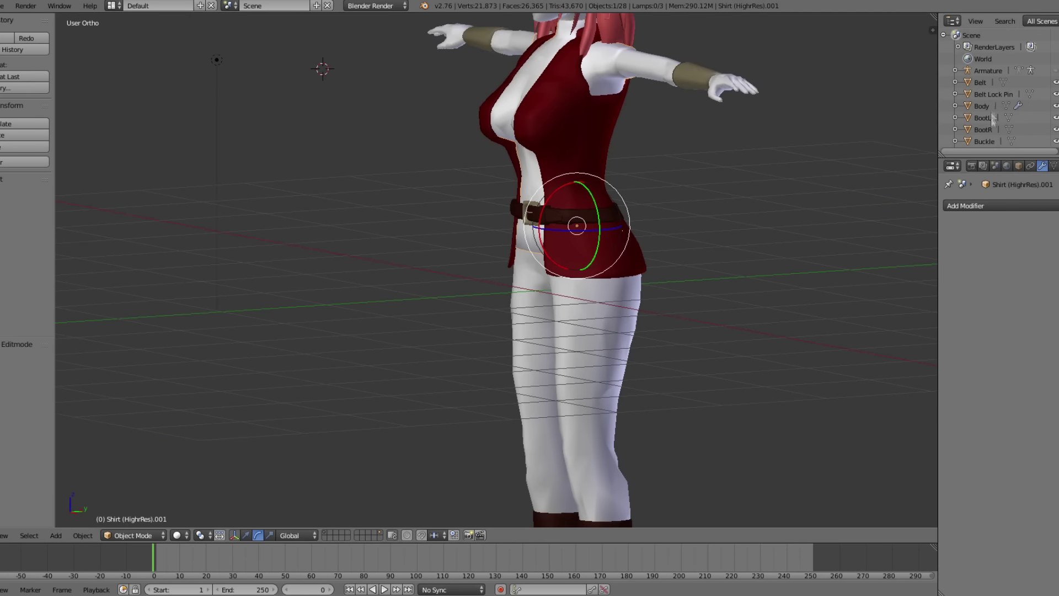
{"action": "left_click", "coordinate": [982, 107]}
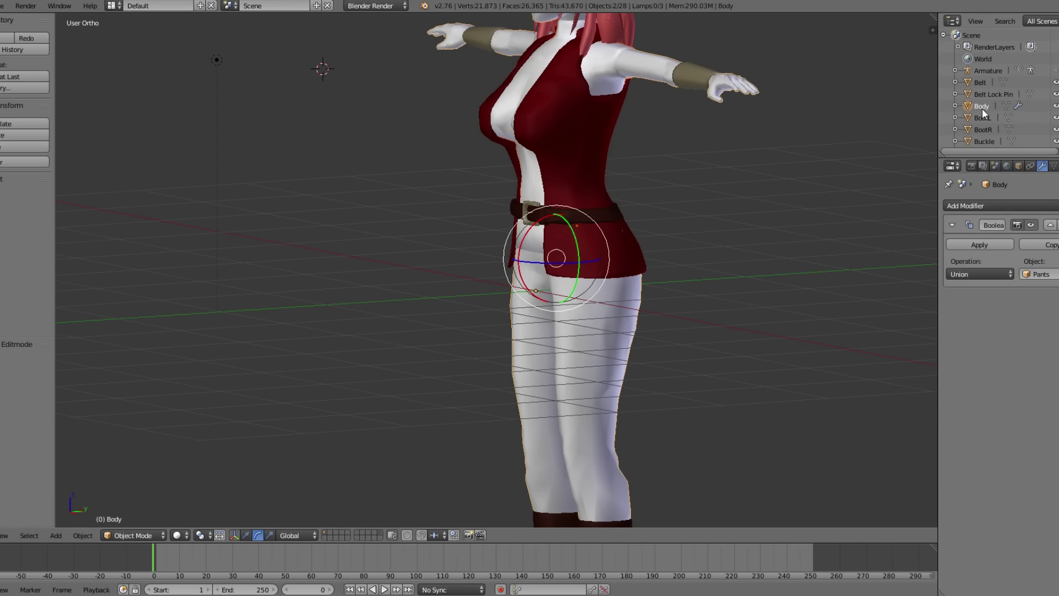
{"action": "left_click", "coordinate": [988, 243]}
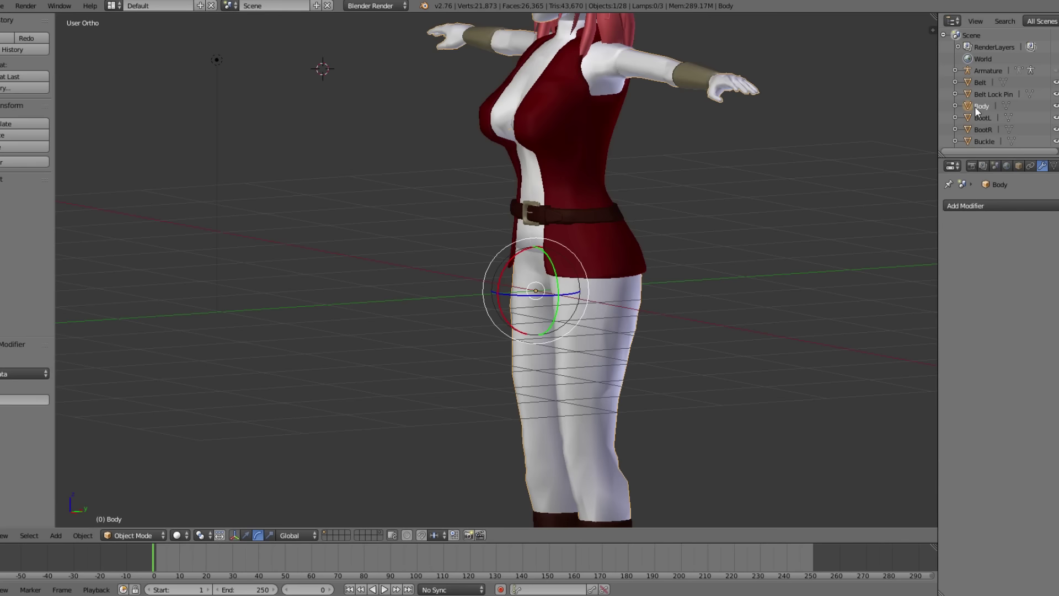
{"action": "key", "text": "Tab"}
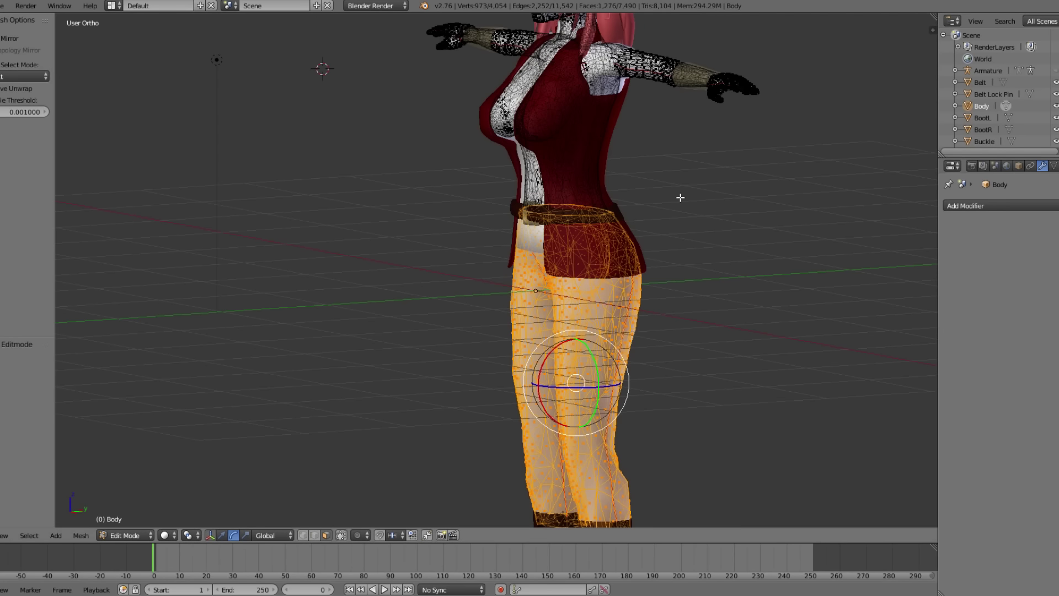
{"action": "key", "text": "Tab"}
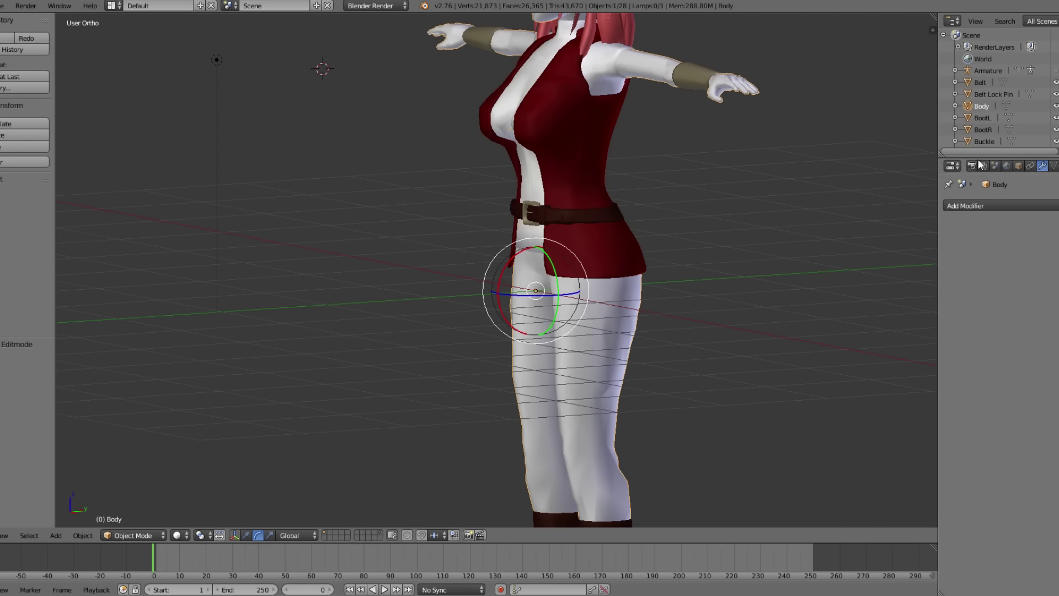
Step: Delete the Pants object from the scene
{"action": "key", "text": "Tab"}
{"action": "key", "text": "Tab"}
{"action": "scroll", "coordinate": [998, 119], "scroll_direction": "down", "scroll_amount": 5}
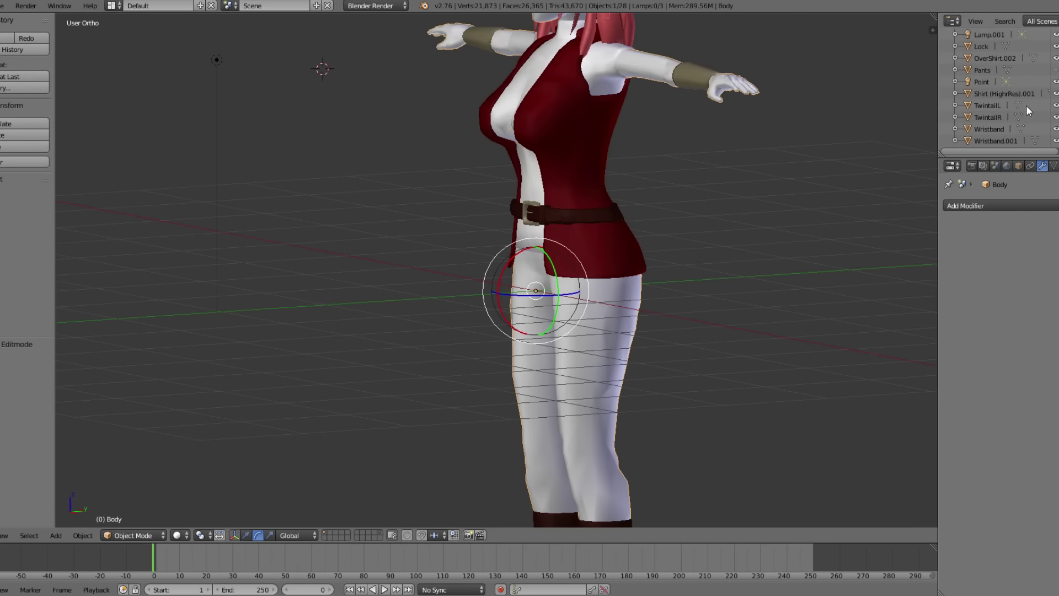
{"action": "left_click", "coordinate": [982, 70]}
{"action": "right_click", "coordinate": [981, 70]}
{"action": "left_click", "coordinate": [978, 71]}
{"action": "scroll", "coordinate": [981, 77], "scroll_direction": "up", "scroll_amount": 3}
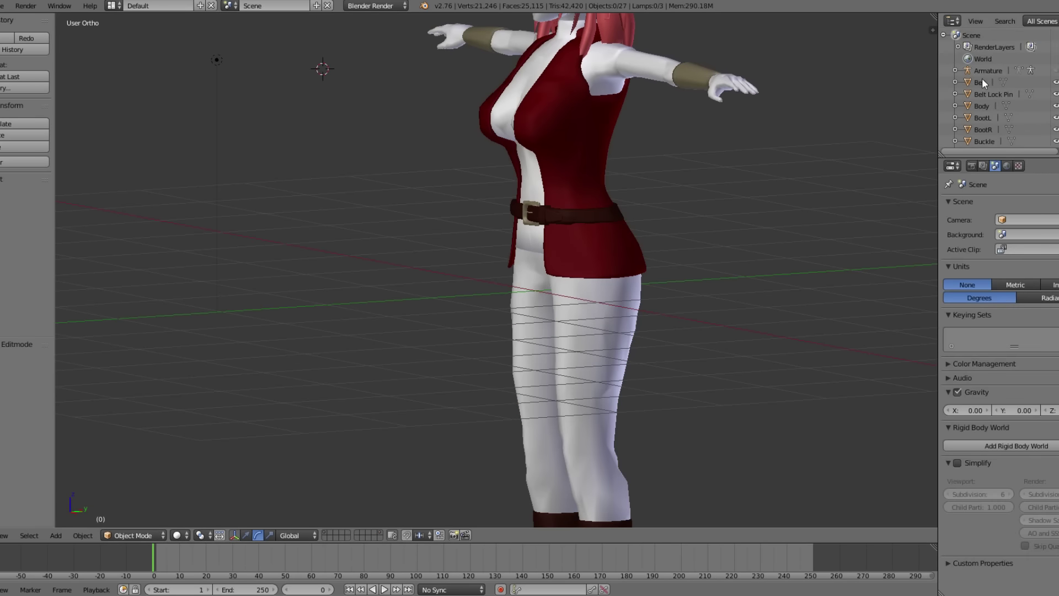
Step: Examine the Body mesh in Edit Mode by selecting and deselecting all of its geometry
{"action": "right_click", "coordinate": [577, 316]}
{"action": "key", "text": "Tab"}
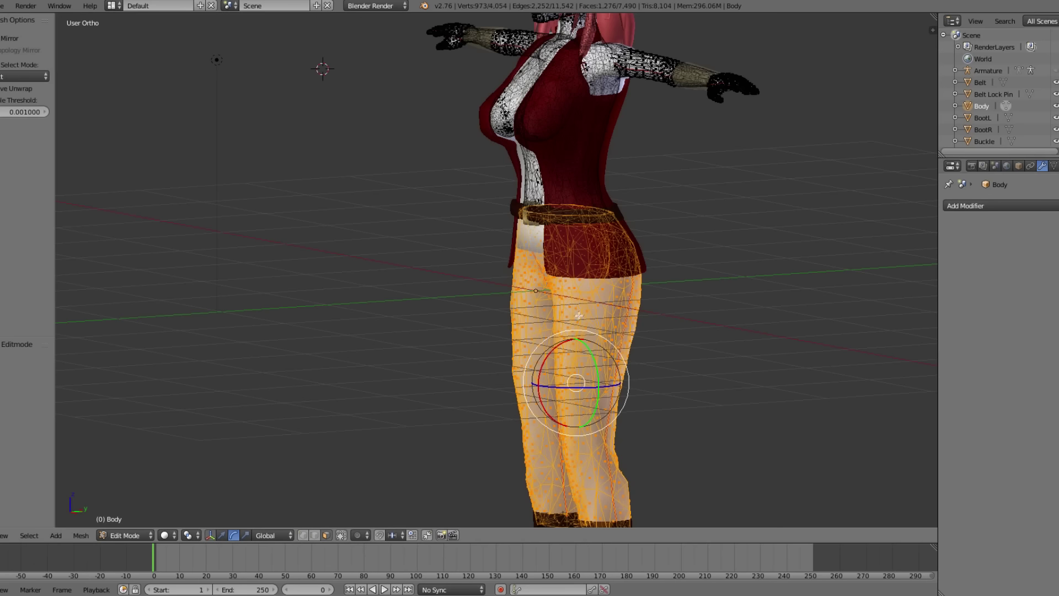
{"action": "key", "text": "Tab"}
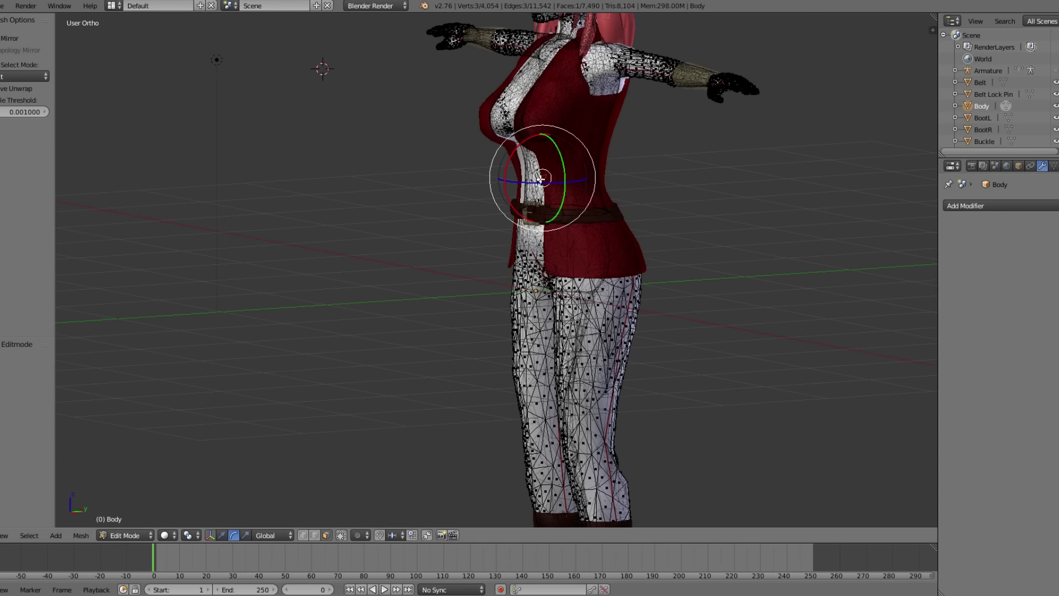
{"action": "key", "text": "Tab"}
{"action": "key", "text": "a"}
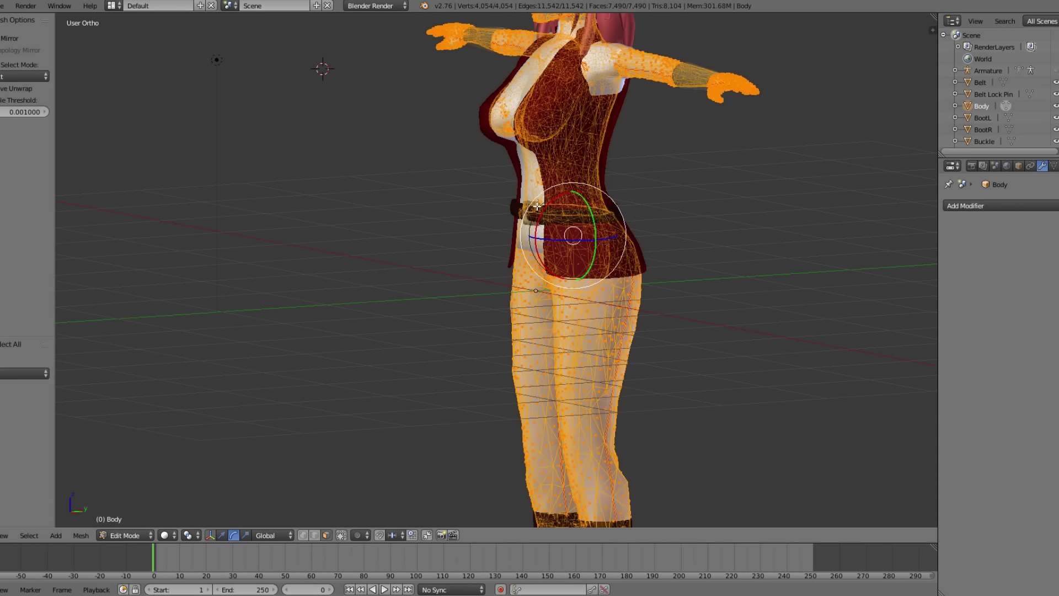
{"action": "scroll", "coordinate": [529, 226], "scroll_direction": "up", "scroll_amount": 4}
{"action": "key", "text": "a"}
{"action": "key", "text": "a"}
Step: Check the Body mesh's connectivity by growing the selection outward from one face at the crotch, then return to Object Mode
{"action": "right_click", "coordinate": [542, 268]}
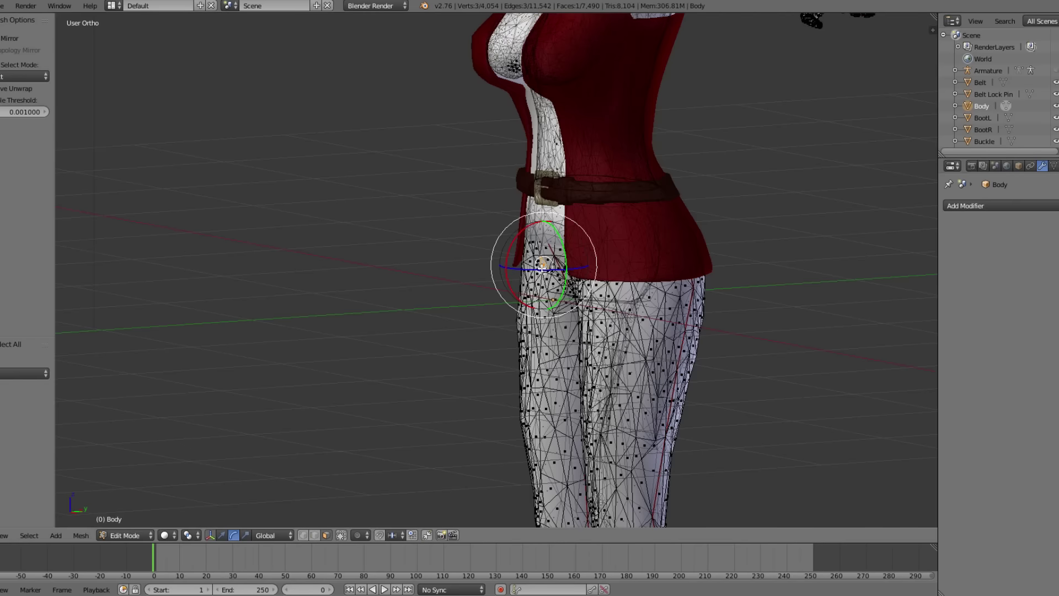
{"action": "key", "text": "ctrl+KP_Add"}
{"action": "key", "text": "ctrl+KP_Add"}
{"action": "key", "text": "ctrl+KP_Add"}
{"action": "key", "text": "ctrl+KP_Add"}
{"action": "key", "text": "ctrl+KP_Add"}
{"action": "key", "text": "ctrl+KP_Add"}
{"action": "key", "text": "ctrl+KP_Add"}
{"action": "key", "text": "ctrl+KP_Add"}
{"action": "key", "text": "ctrl+KP_Add"}
{"action": "key", "text": "ctrl+KP_Add"}
{"action": "scroll", "coordinate": [542, 269], "scroll_direction": "down", "scroll_amount": 4}
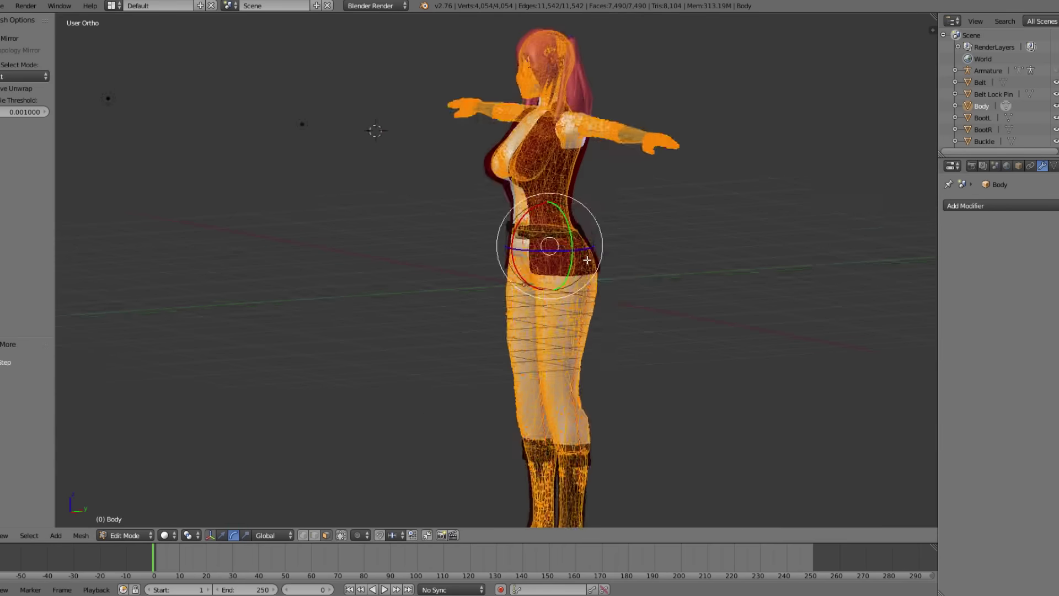
{"action": "key", "text": "Tab"}
{"action": "scroll", "coordinate": [652, 271], "scroll_direction": "up", "scroll_amount": 3}
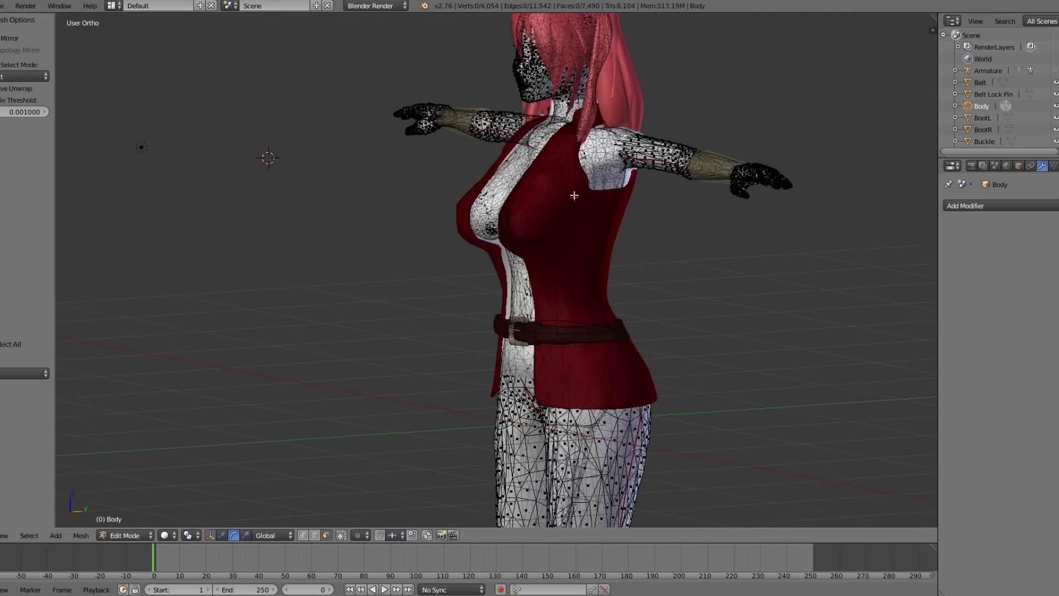
Step: Add a Boolean modifier to Body with the Union operation and Shirt (HighRes).001 as its object
{"action": "scroll", "coordinate": [985, 92], "scroll_direction": "down", "scroll_amount": 5}
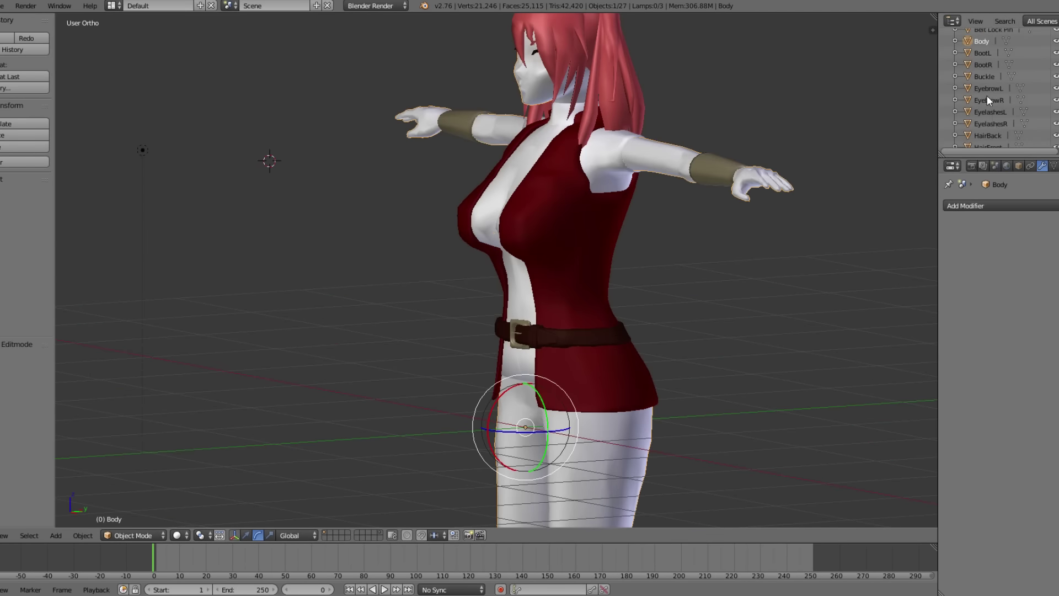
{"action": "scroll", "coordinate": [998, 102], "scroll_direction": "up", "scroll_amount": 5}
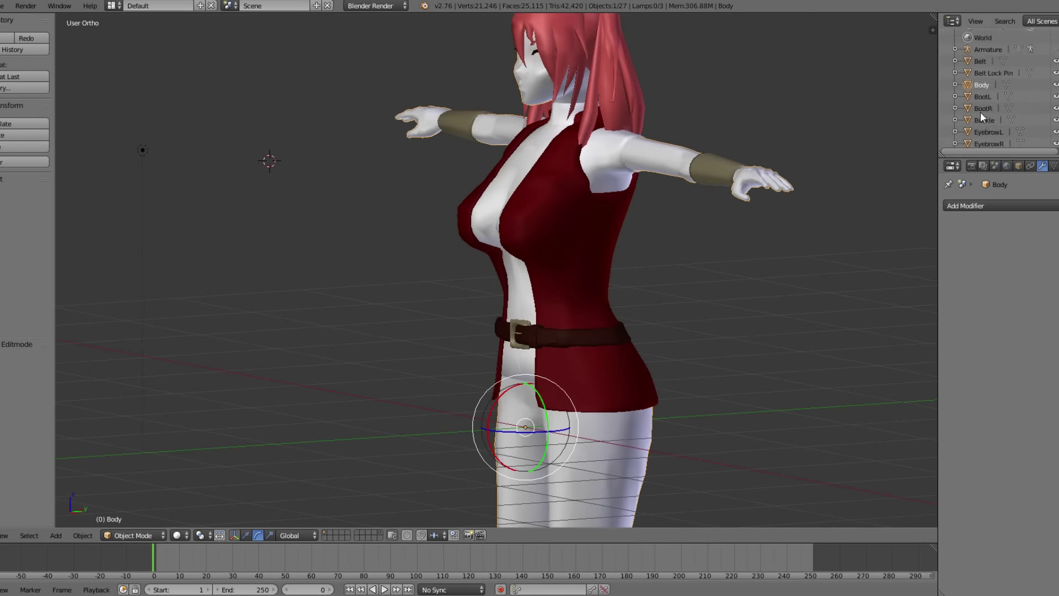
{"action": "left_click", "coordinate": [991, 206]}
{"action": "left_click", "coordinate": [878, 257]}
{"action": "scroll", "coordinate": [990, 276], "scroll_direction": "up", "scroll_amount": 2, "text": "ctrl"}
{"action": "left_click", "coordinate": [991, 277]}
{"action": "left_click", "coordinate": [985, 261]}
{"action": "left_click", "coordinate": [988, 273]}
{"action": "left_click", "coordinate": [985, 248]}
{"action": "left_click", "coordinate": [1039, 275]}
{"action": "scroll", "coordinate": [1020, 344], "scroll_direction": "down", "scroll_amount": 10}
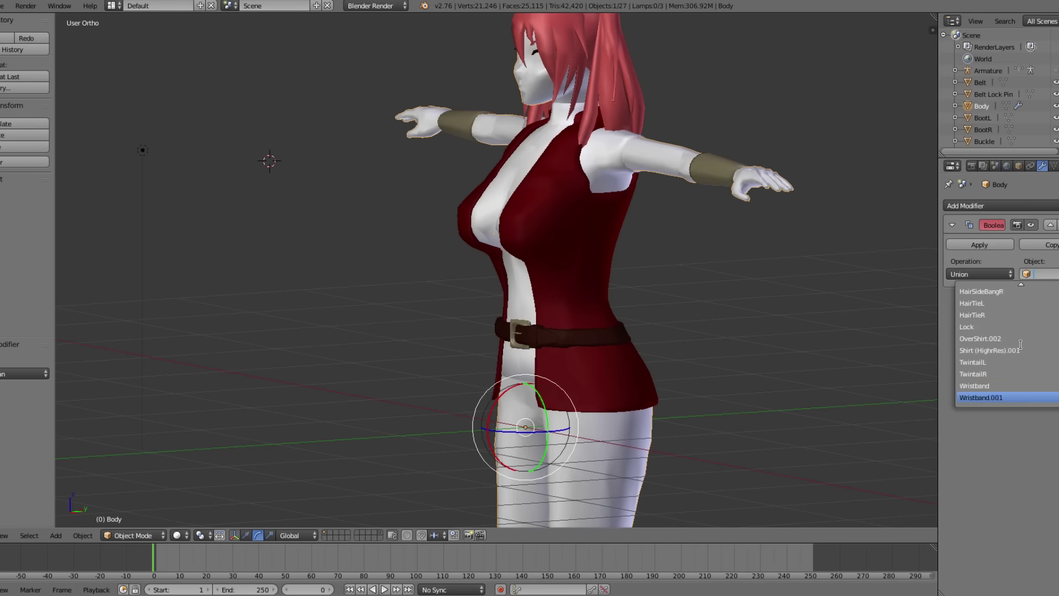
{"action": "left_click", "coordinate": [1001, 351]}
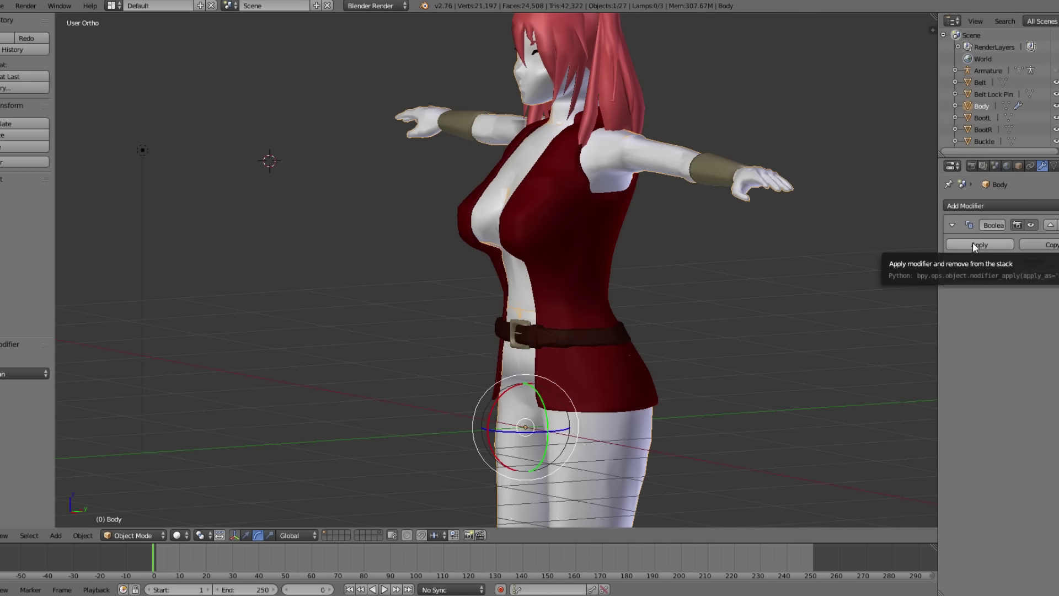
Step: Apply the Boolean modifier on Body and hide the Shirt (HighRes).001 object
{"action": "scroll", "coordinate": [601, 44], "scroll_direction": "up", "scroll_amount": 3}
{"action": "middle_click_drag", "start_coordinate": [601, 41], "coordinate": [601, 159], "text": "shift"}
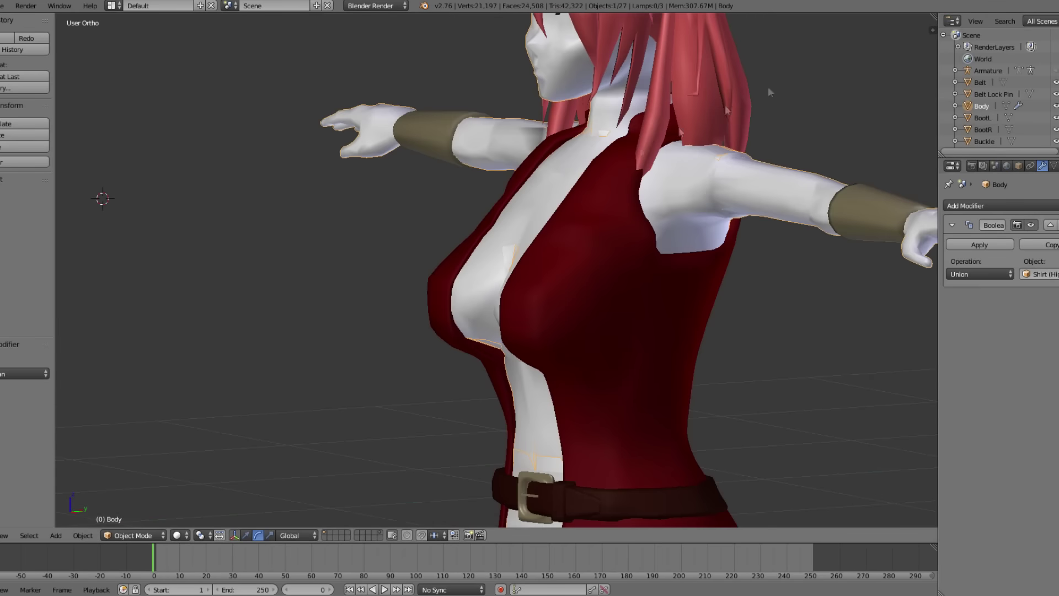
{"action": "left_click", "coordinate": [980, 244]}
{"action": "scroll", "coordinate": [1039, 102], "scroll_direction": "down", "scroll_amount": 6}
{"action": "left_click", "coordinate": [1053, 93]}
{"action": "scroll", "coordinate": [647, 141], "scroll_direction": "down", "scroll_amount": 2}
Step: Examine the merged Body mesh around the shoulder and sleeve in Edit Mode, picking a face at the seam
{"action": "middle_click_drag", "start_coordinate": [574, 142], "coordinate": [700, 172]}
{"action": "scroll", "coordinate": [699, 172], "scroll_direction": "up", "scroll_amount": 2}
{"action": "key", "text": "Tab"}
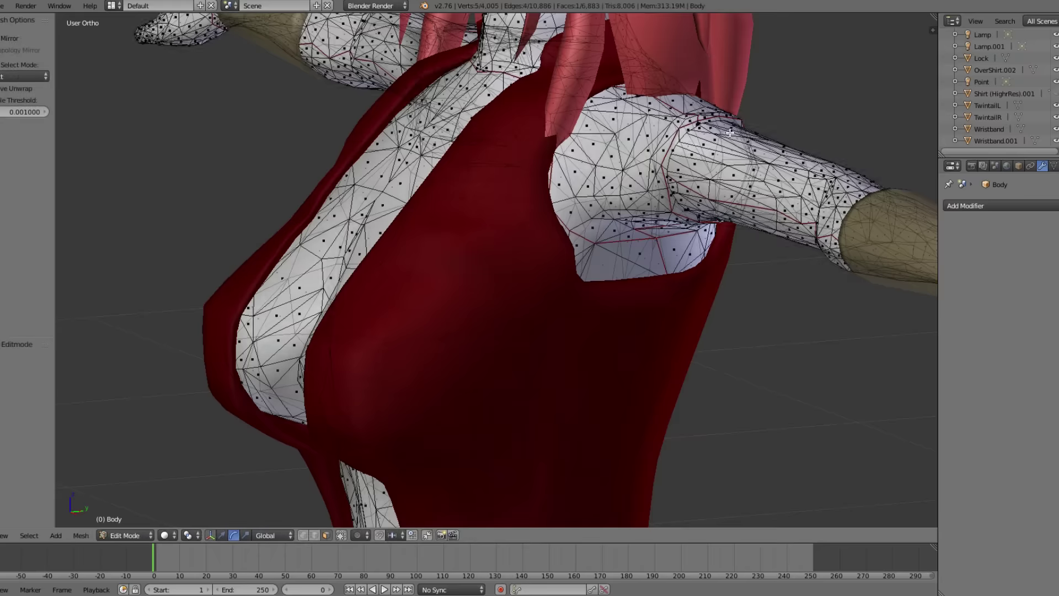
{"action": "scroll", "coordinate": [700, 176], "scroll_direction": "up", "scroll_amount": 5}
{"action": "middle_click_drag", "start_coordinate": [634, 139], "coordinate": [622, 183]}
{"action": "right_click", "coordinate": [634, 179]}
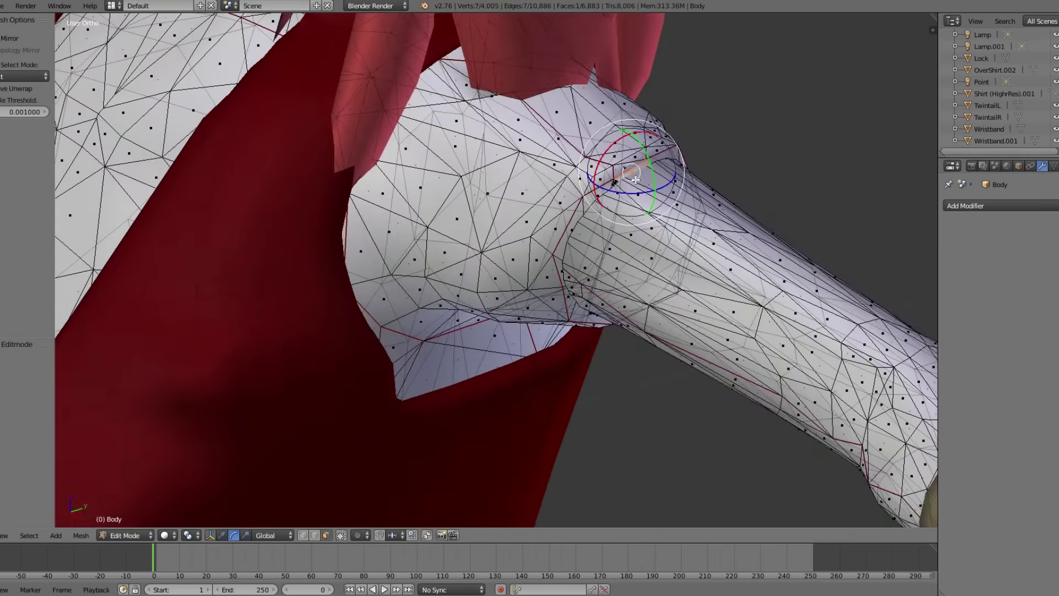
{"action": "key", "text": "a"}
{"action": "scroll", "coordinate": [635, 172], "scroll_direction": "down", "scroll_amount": 7}
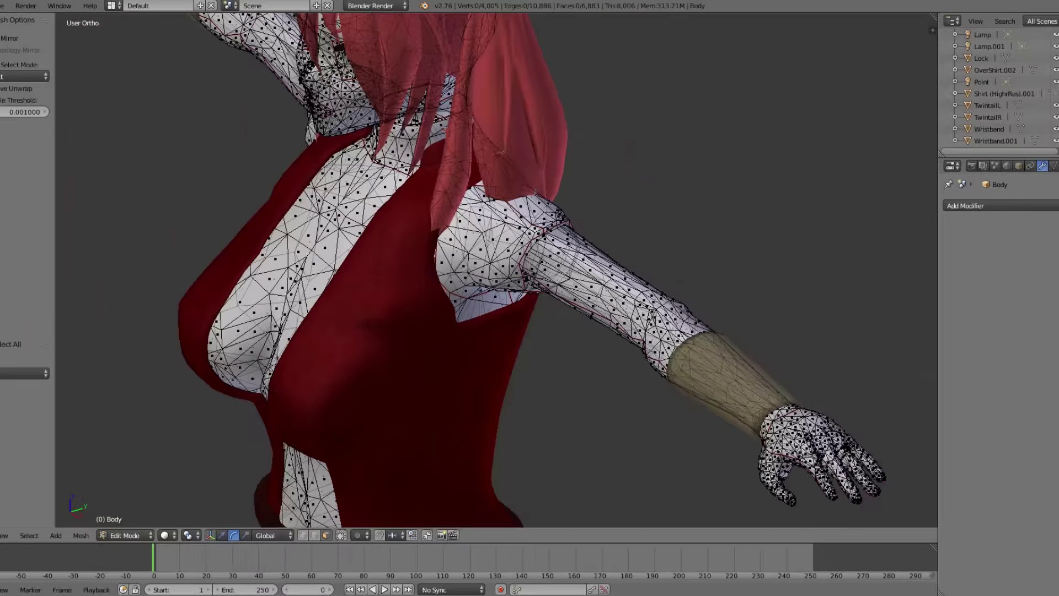
Step: Inspect the merged Body mesh across the torso and arms by toggling the full selection and picking individual faces
{"action": "middle_click_drag", "start_coordinate": [435, 149], "coordinate": [546, 137], "text": "shift"}
{"action": "key", "text": "a"}
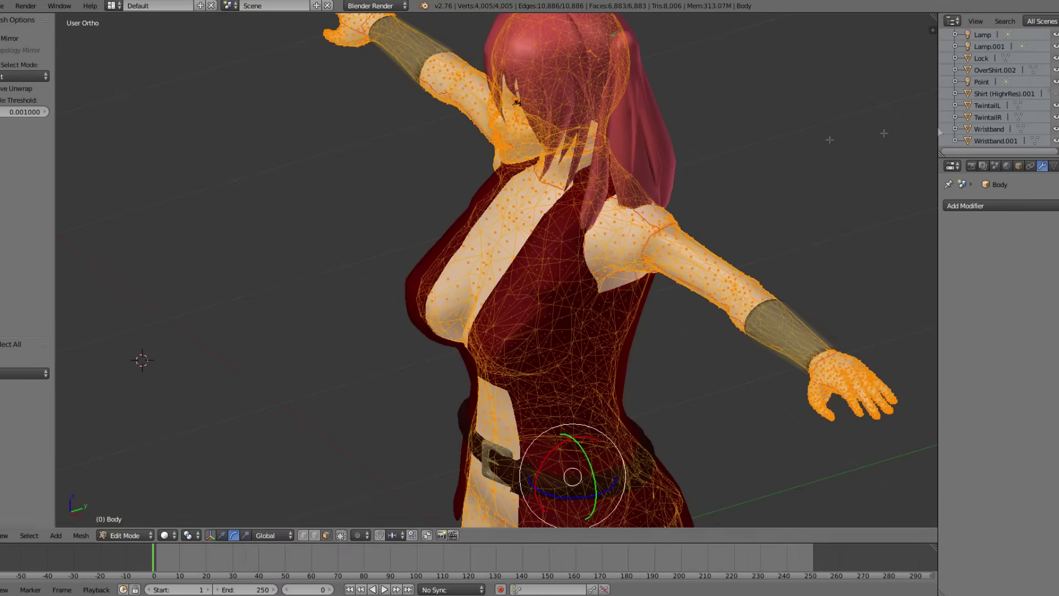
{"action": "scroll", "coordinate": [635, 84], "scroll_direction": "down", "scroll_amount": 1}
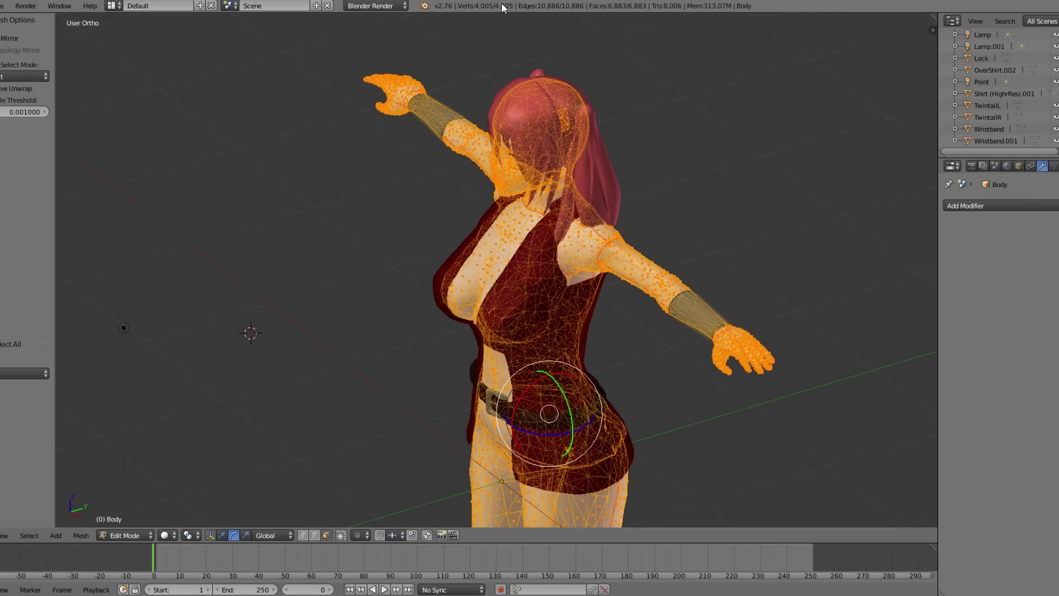
{"action": "scroll", "coordinate": [527, 186], "scroll_direction": "up", "scroll_amount": 1}
{"action": "key", "text": "a"}
{"action": "middle_click_drag", "start_coordinate": [526, 186], "coordinate": [585, 135]}
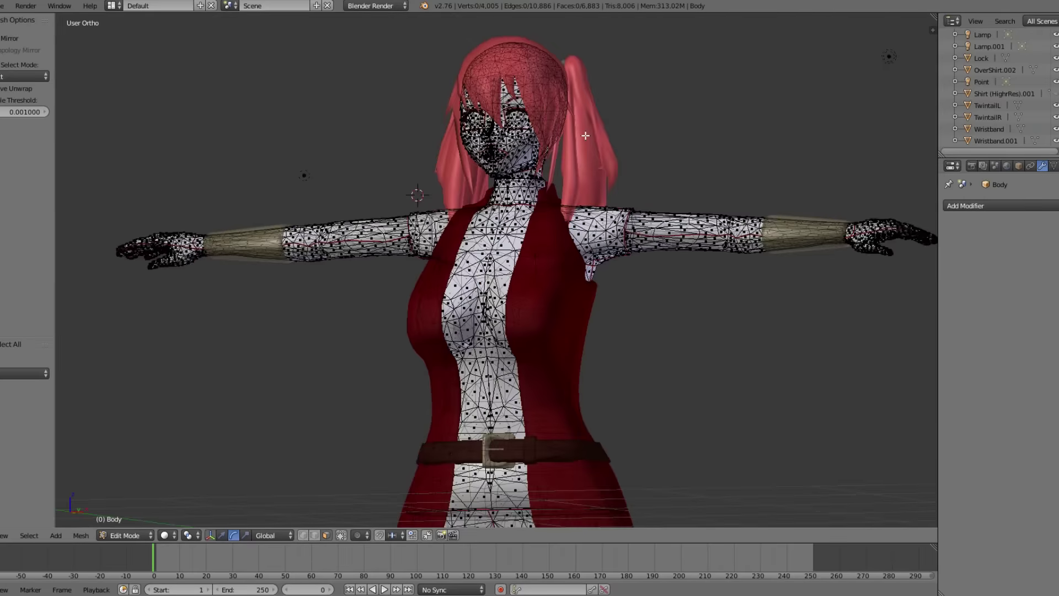
{"action": "right_click", "coordinate": [798, 242]}
{"action": "scroll", "coordinate": [623, 279], "scroll_direction": "down", "scroll_amount": 4}
{"action": "scroll", "coordinate": [624, 279], "scroll_direction": "up", "scroll_amount": 4}
{"action": "key", "text": "a"}
{"action": "middle_click_drag", "start_coordinate": [470, 199], "coordinate": [494, 223]}
{"action": "right_click", "coordinate": [489, 333]}
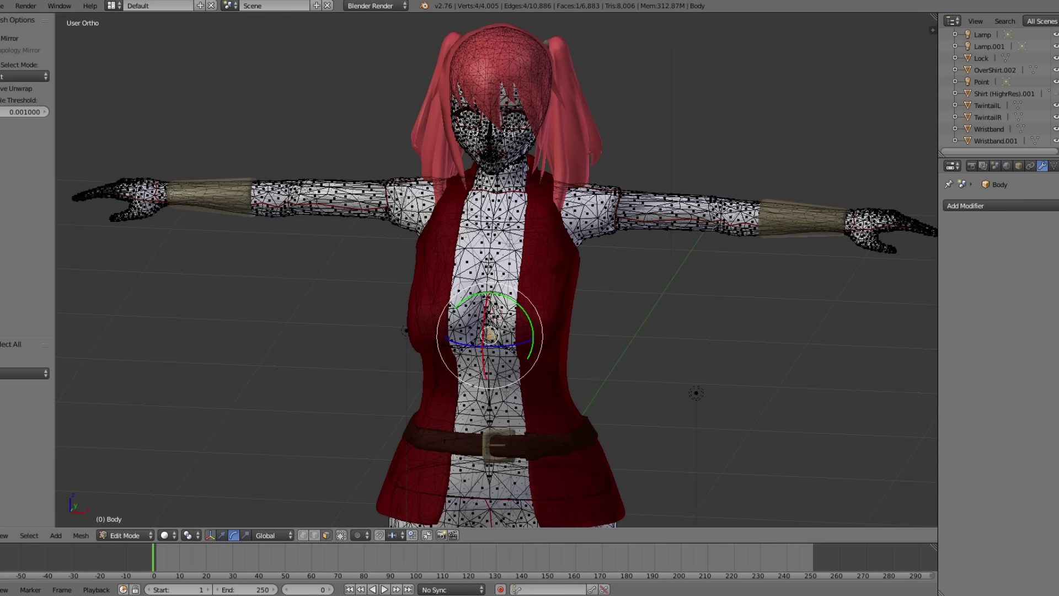
Step: Delete the Shirt (HighRes).001 object and return Body to Object Mode
{"action": "right_click", "coordinate": [995, 92]}
{"action": "left_click", "coordinate": [994, 94]}
{"action": "key", "text": "Tab"}
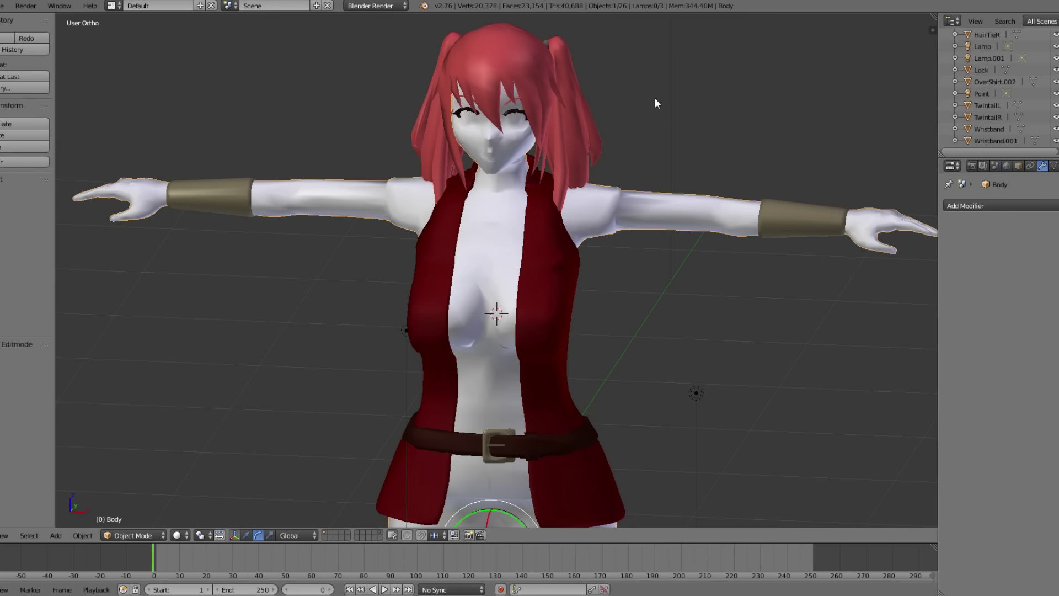
Step: Review the remaining hair, wristband, overshirt, lock and lamp objects by selecting them one after another
{"action": "left_click", "coordinate": [987, 106]}
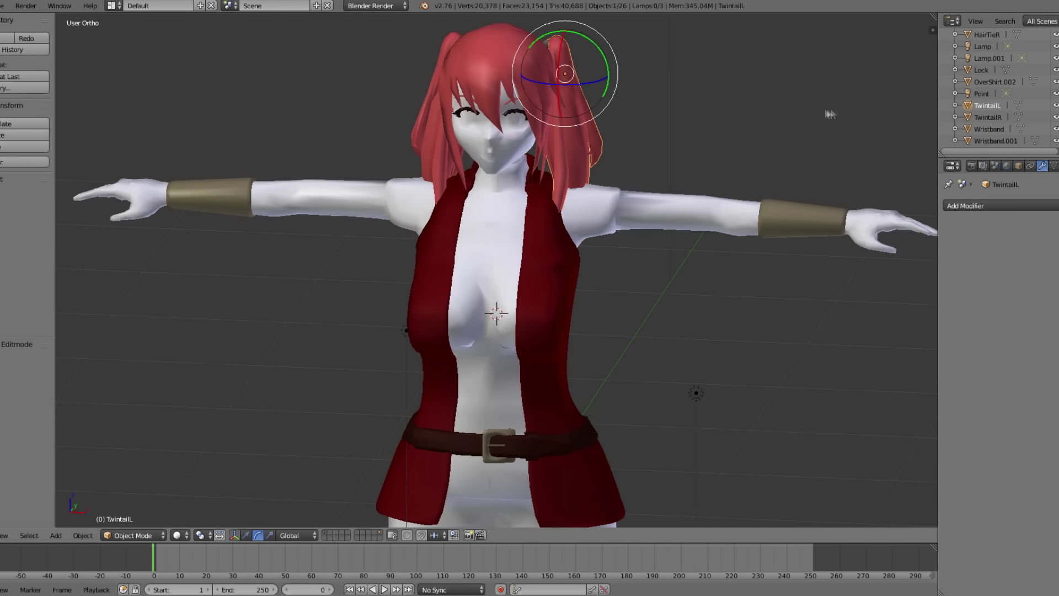
{"action": "scroll", "coordinate": [787, 88], "scroll_direction": "up", "scroll_amount": 1}
{"action": "middle_click_drag", "start_coordinate": [786, 84], "coordinate": [624, 145]}
{"action": "scroll", "coordinate": [1004, 75], "scroll_direction": "up", "scroll_amount": 10}
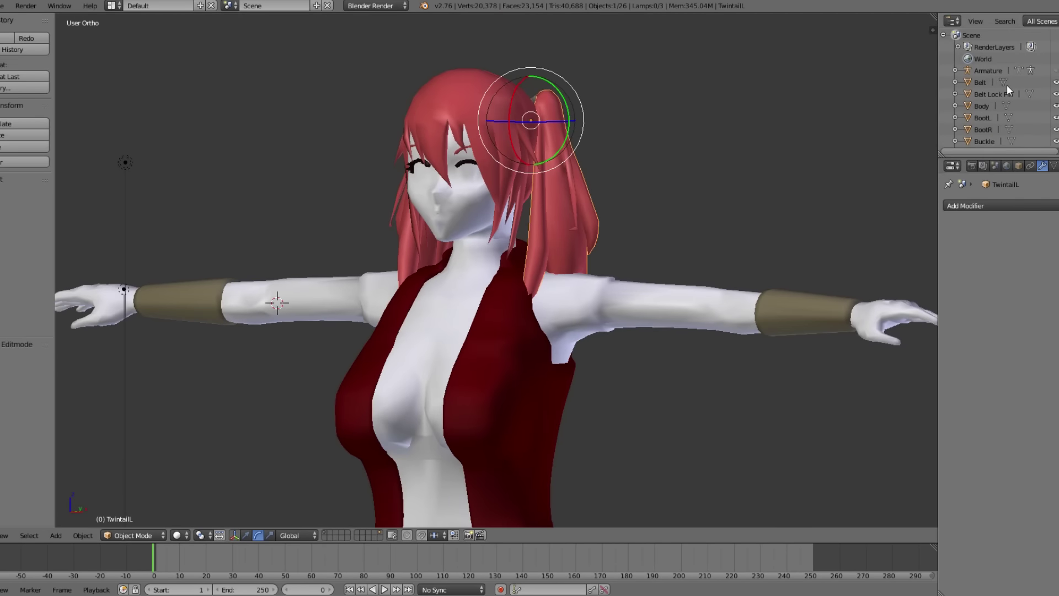
{"action": "scroll", "coordinate": [989, 104], "scroll_direction": "down", "scroll_amount": 10}
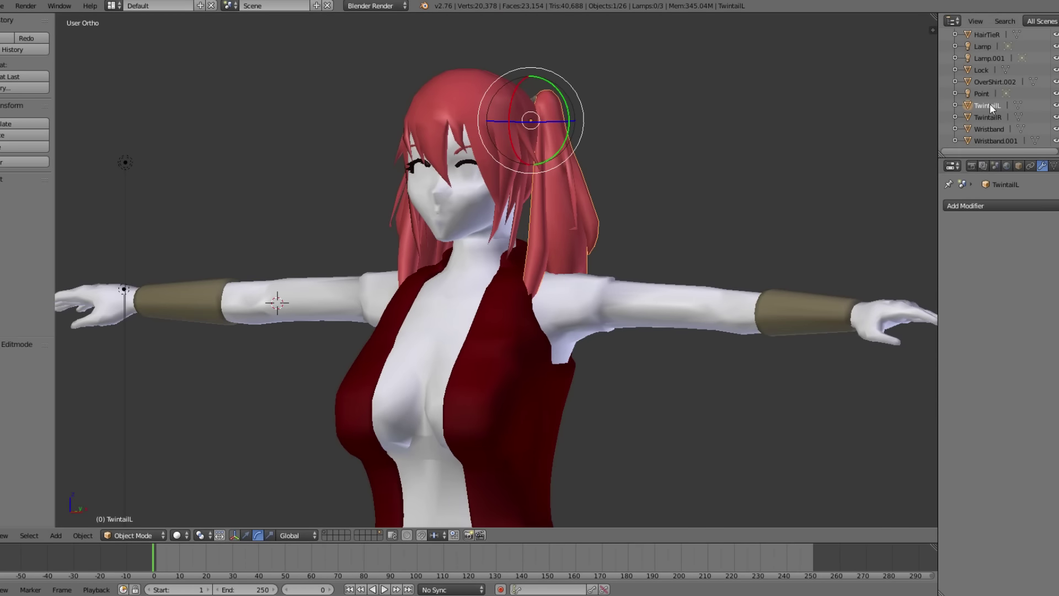
{"action": "left_click", "coordinate": [986, 116]}
{"action": "left_click", "coordinate": [990, 129]}
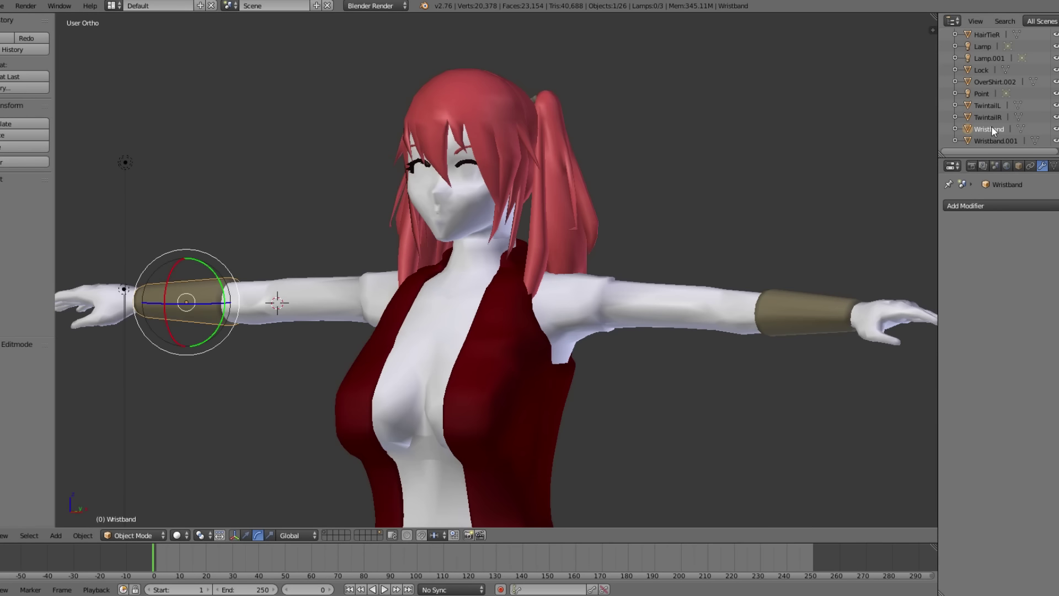
{"action": "left_click", "coordinate": [987, 105]}
{"action": "left_click", "coordinate": [987, 115]}
{"action": "left_click", "coordinate": [988, 96]}
{"action": "left_click", "coordinate": [982, 83]}
{"action": "left_click", "coordinate": [977, 71]}
{"action": "left_click", "coordinate": [980, 57]}
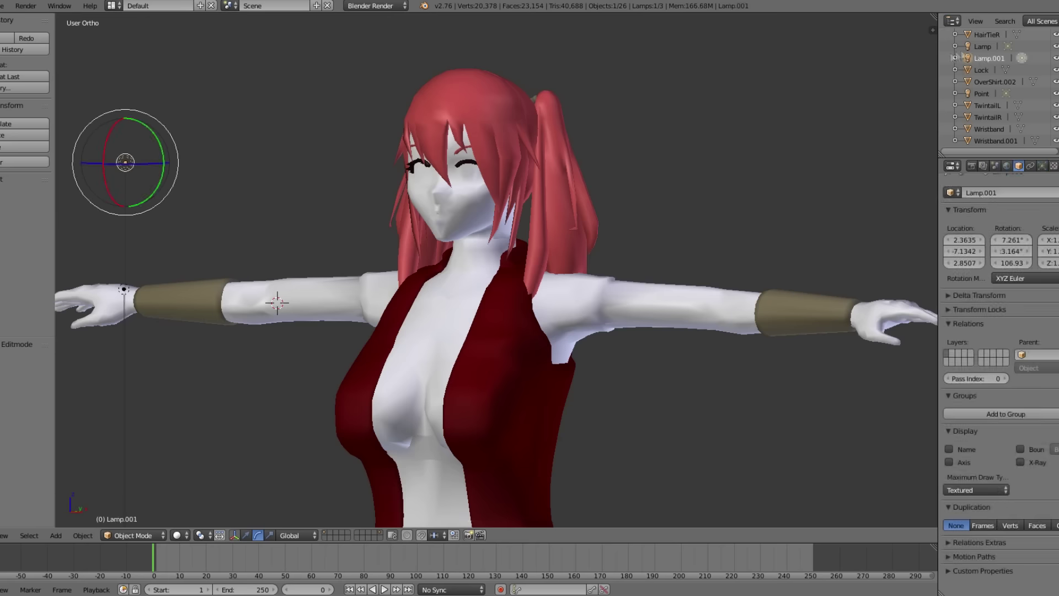
{"action": "left_click", "coordinate": [988, 129]}
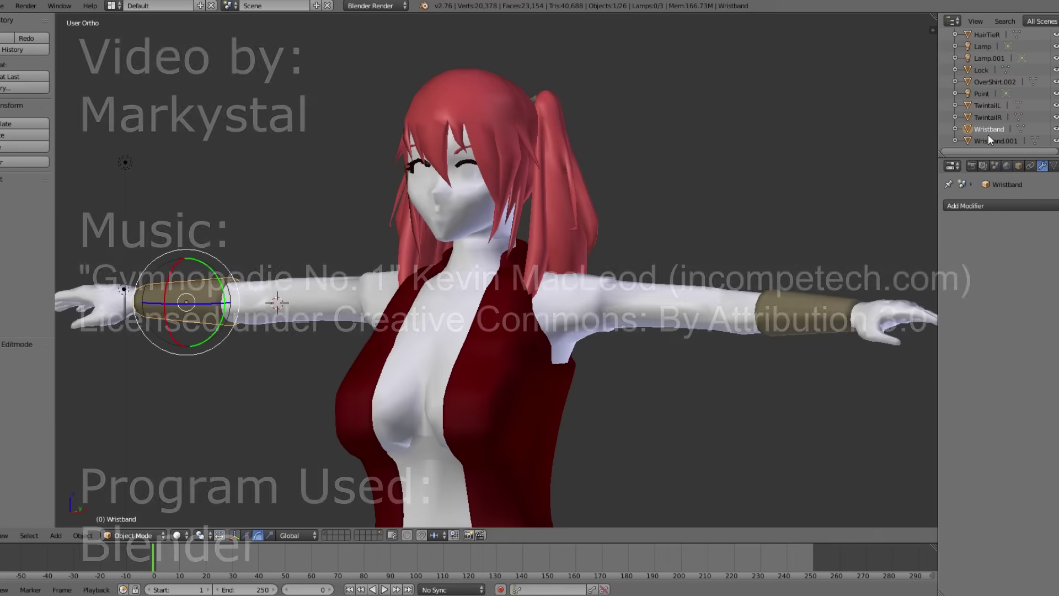
{"action": "scroll", "coordinate": [988, 99], "scroll_direction": "up", "scroll_amount": 1}
{"action": "left_click", "coordinate": [995, 104]}
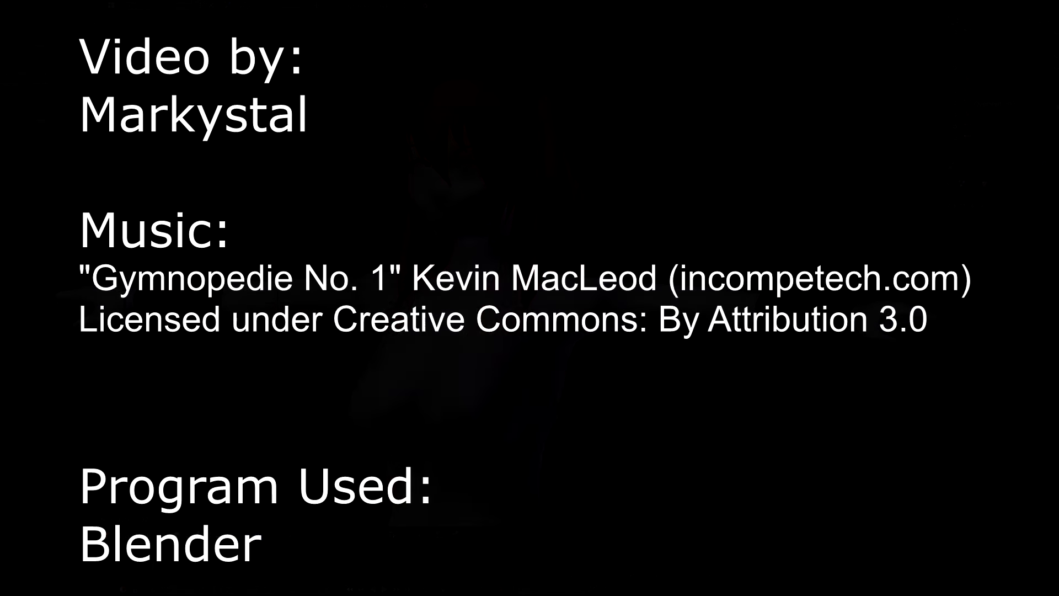